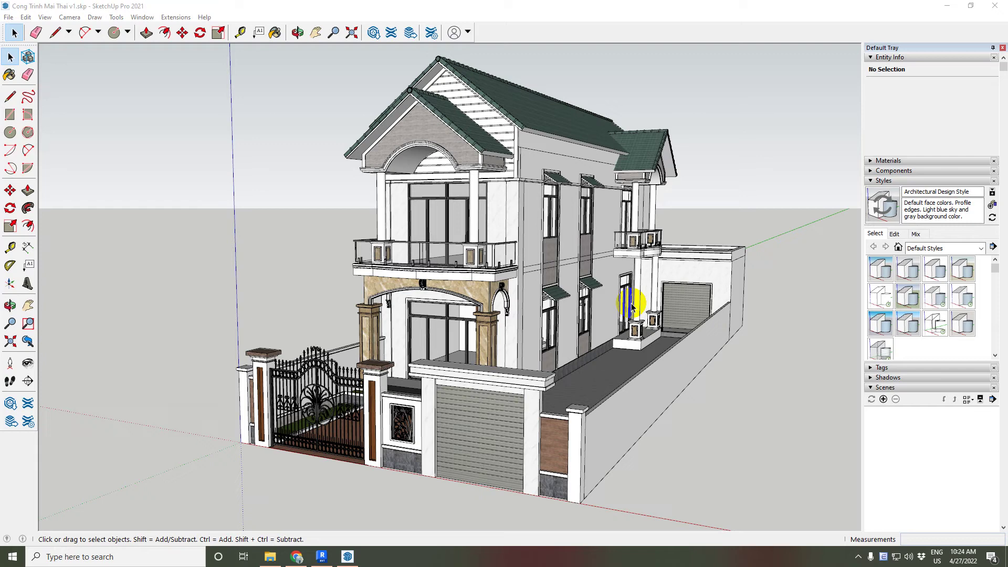
Step: Orbit the v1 house to look down on the side path and test a line at the grass strip
{"action": "middle_click_drag", "start_coordinate": [633, 306], "coordinate": [652, 286]}
{"action": "middle_click_drag", "start_coordinate": [687, 387], "coordinate": [675, 408]}
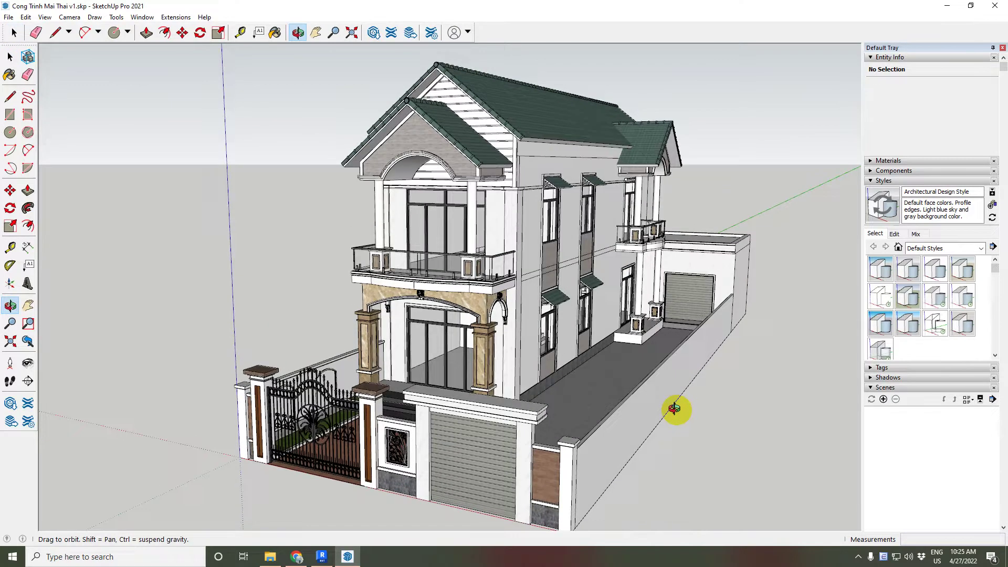
{"action": "key", "text": "space"}
{"action": "scroll", "coordinate": [686, 371], "scroll_direction": "up", "scroll_amount": 5}
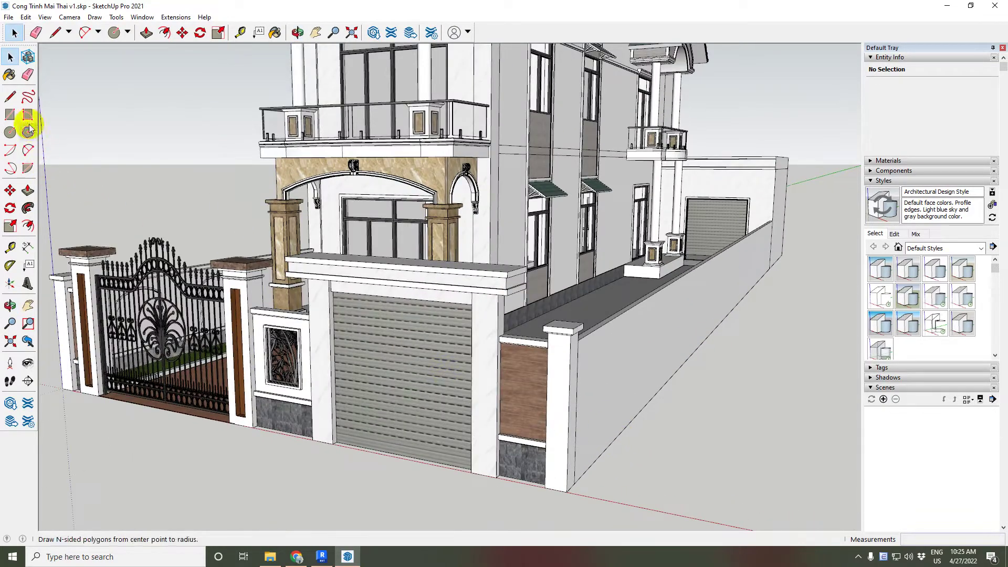
{"action": "left_click", "coordinate": [11, 97]}
{"action": "middle_click_drag", "start_coordinate": [523, 253], "coordinate": [594, 381]}
{"action": "scroll", "coordinate": [683, 423], "scroll_direction": "up", "scroll_amount": 5}
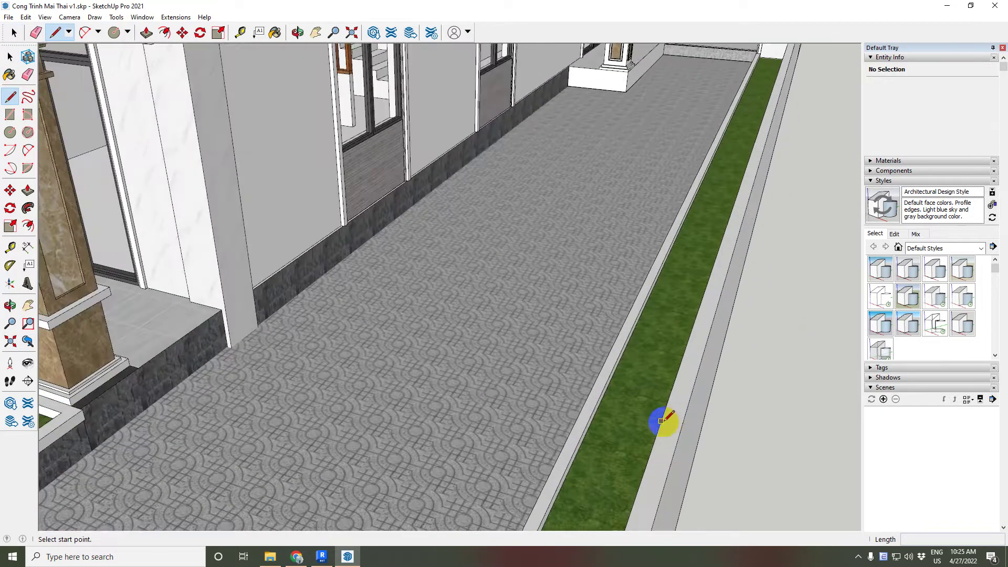
{"action": "left_click", "coordinate": [661, 421]}
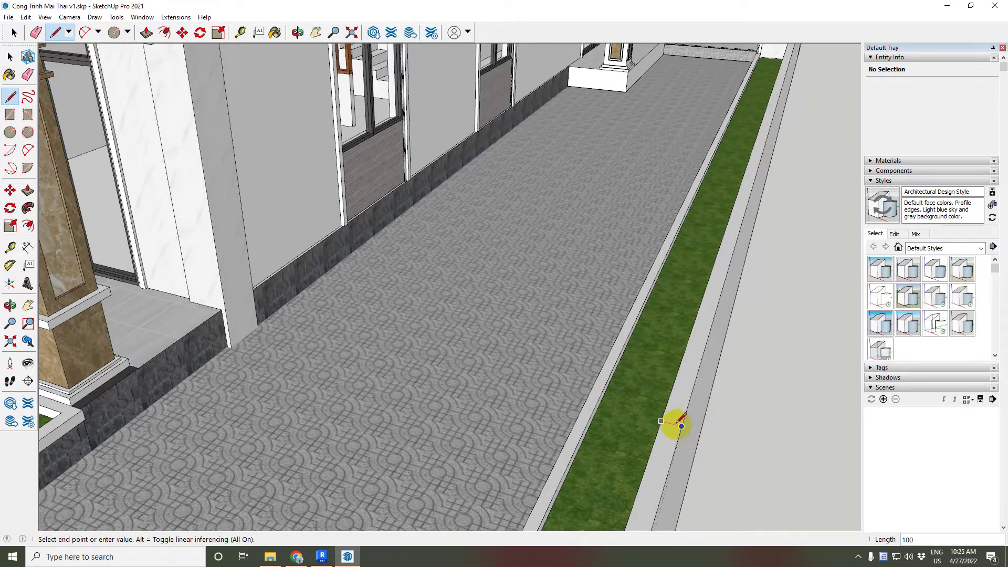
{"action": "scroll", "coordinate": [677, 420], "scroll_direction": "down", "scroll_amount": 8}
{"action": "key", "text": "Escape"}
Step: Orbit back out, draw a short line at the front wall corner, then probe the gate wall corner
{"action": "middle_click_drag", "start_coordinate": [665, 411], "coordinate": [638, 330]}
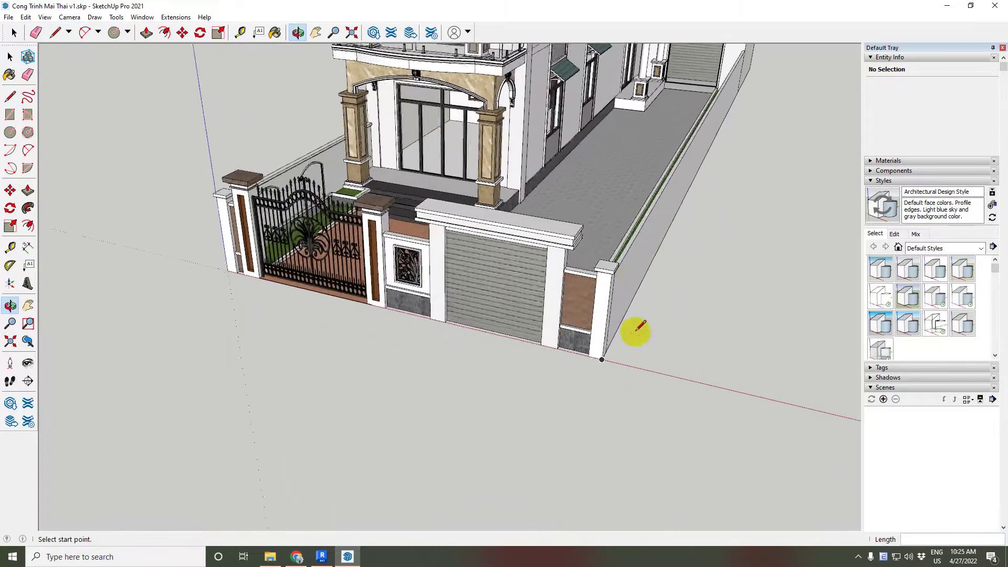
{"action": "scroll", "coordinate": [638, 330], "scroll_direction": "up", "scroll_amount": 3}
{"action": "left_click", "coordinate": [563, 351]}
{"action": "left_click", "coordinate": [585, 357]}
{"action": "key", "text": "Escape"}
{"action": "scroll", "coordinate": [450, 299], "scroll_direction": "down", "scroll_amount": 3}
{"action": "middle_click_drag", "start_coordinate": [450, 300], "coordinate": [336, 288]}
{"action": "scroll", "coordinate": [260, 280], "scroll_direction": "up", "scroll_amount": 3}
{"action": "left_click", "coordinate": [260, 279]}
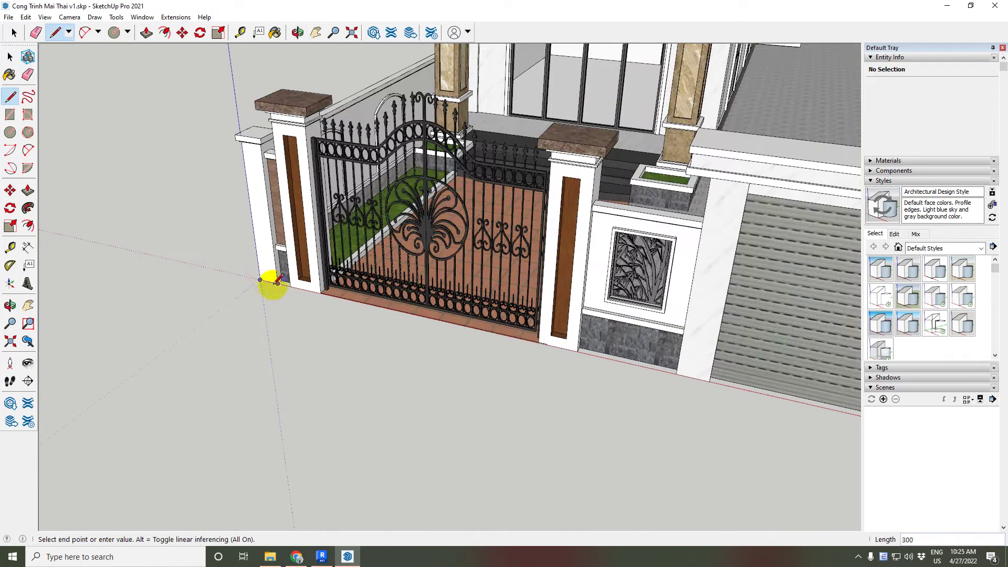
{"action": "key", "text": "Escape"}
{"action": "scroll", "coordinate": [462, 338], "scroll_direction": "down", "scroll_amount": 3}
Step: Orbit up to a higher front view of the house and bring Revit forward
{"action": "middle_click_drag", "start_coordinate": [462, 338], "coordinate": [516, 395]}
{"action": "scroll", "coordinate": [515, 394], "scroll_direction": "down", "scroll_amount": 2}
{"action": "mouse_move", "coordinate": [465, 443]}
{"action": "middle_mouse_down"}
{"action": "mouse_move", "coordinate": [556, 334]}
{"action": "mouse_move", "coordinate": [531, 355]}
{"action": "middle_mouse_up"}
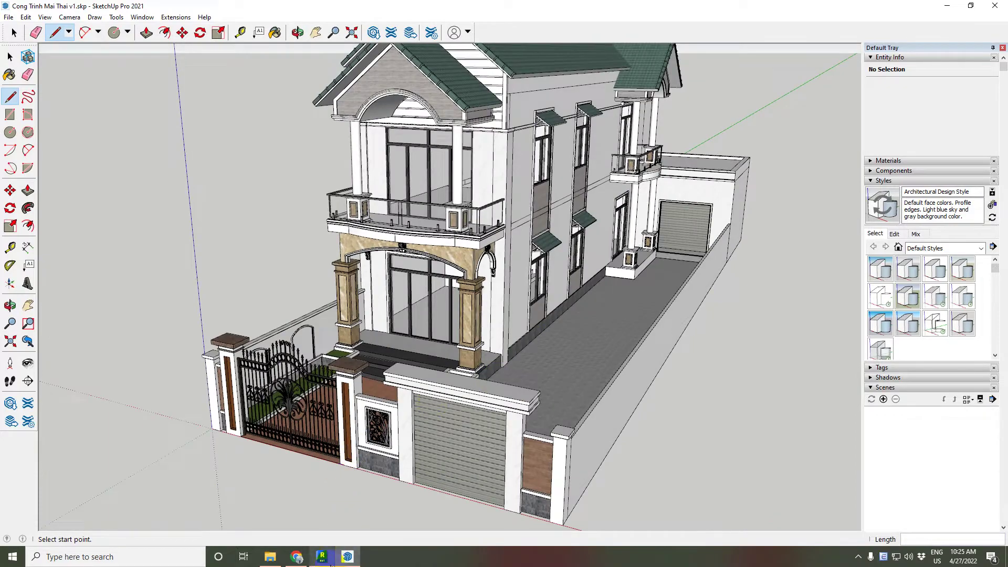
{"action": "left_click", "coordinate": [322, 557]}
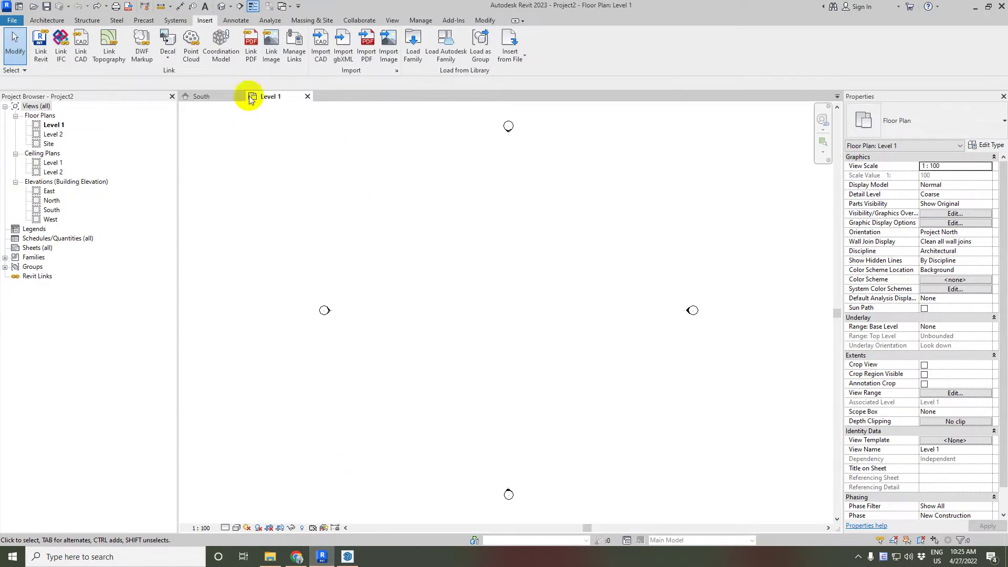
Step: Open Revit's default 3D view and choose Cong Trinh Mai Thai v1.skp in Link CAD
{"action": "left_click", "coordinate": [220, 6]}
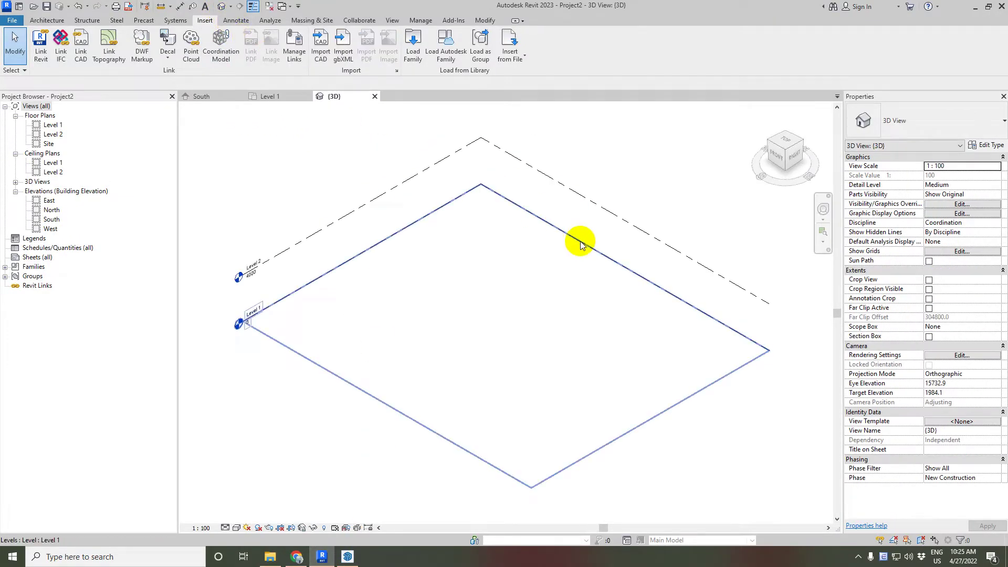
{"action": "middle_click_drag", "start_coordinate": [612, 219], "coordinate": [603, 207], "text": "shift"}
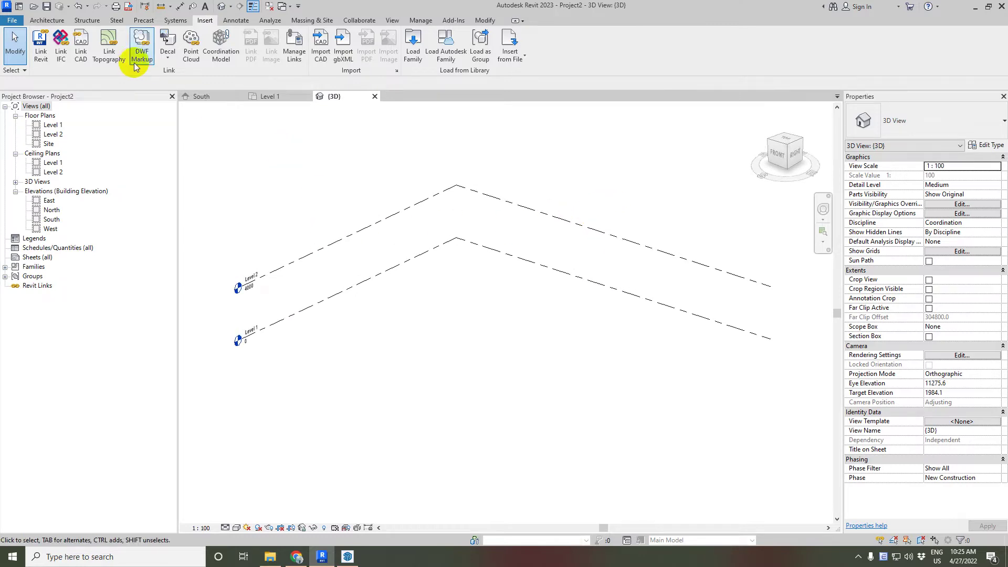
{"action": "left_click", "coordinate": [58, 20]}
{"action": "left_click", "coordinate": [206, 21]}
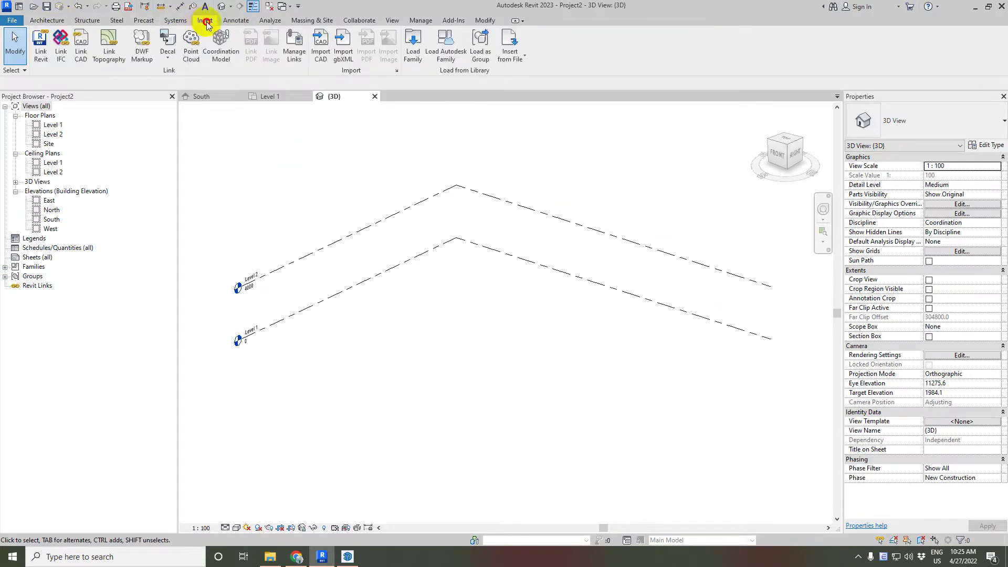
{"action": "left_click", "coordinate": [81, 53]}
{"action": "left_click", "coordinate": [462, 175]}
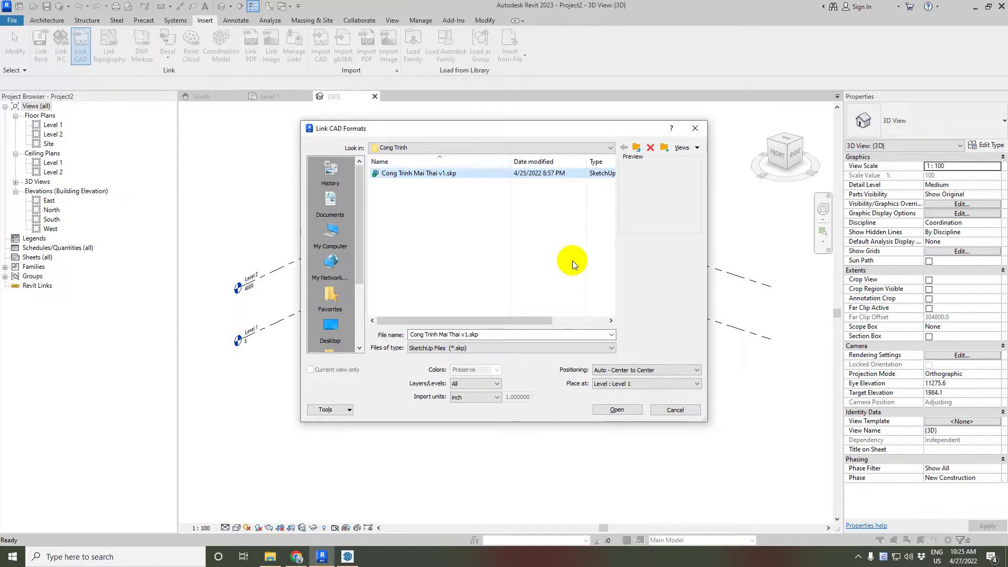
Step: In SketchUp, browse the older file versions in Save A Copy As without saving, then return to Revit
{"action": "left_click", "coordinate": [347, 556]}
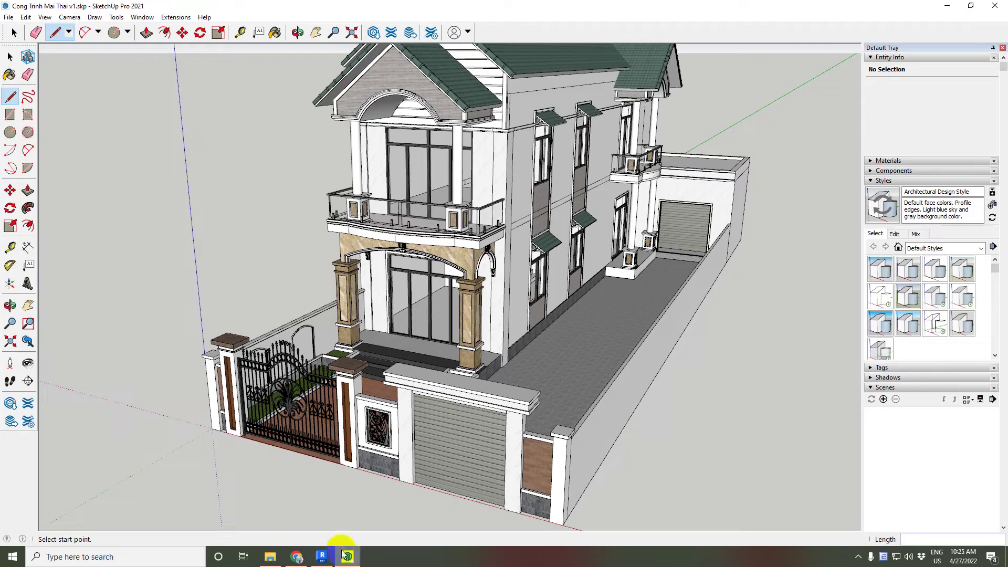
{"action": "left_click", "coordinate": [8, 17]}
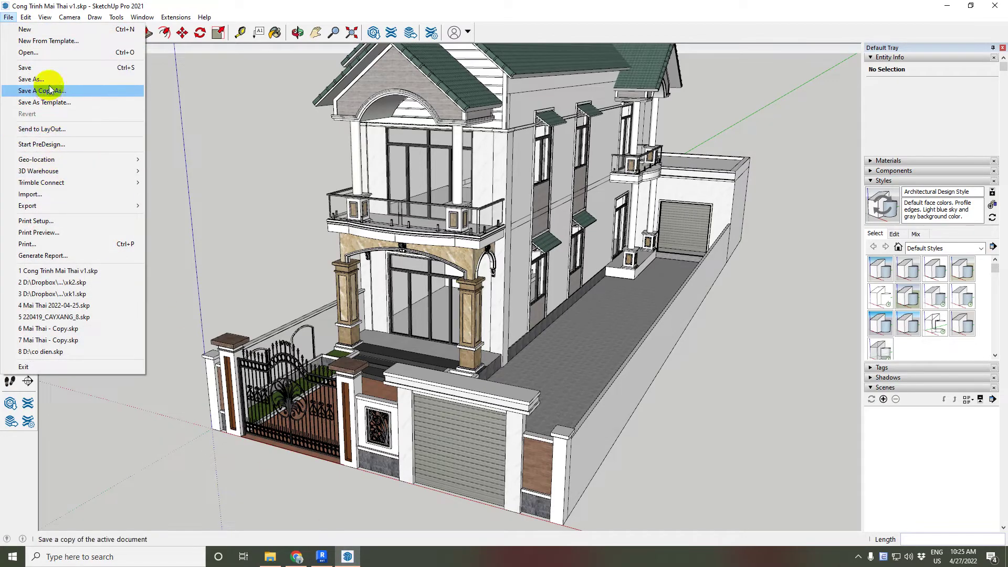
{"action": "left_click", "coordinate": [47, 80]}
{"action": "left_click", "coordinate": [355, 316]}
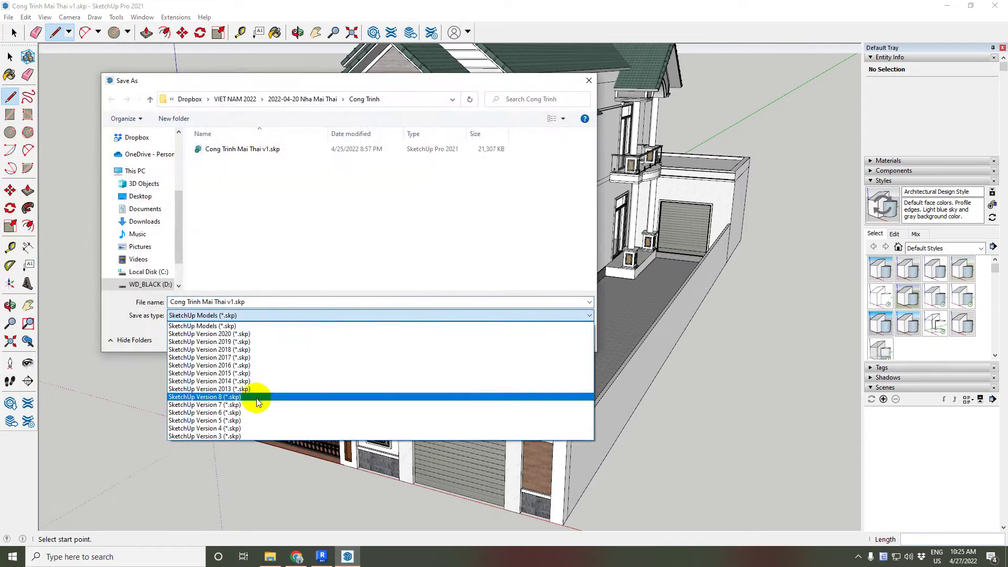
{"action": "left_click", "coordinate": [319, 564]}
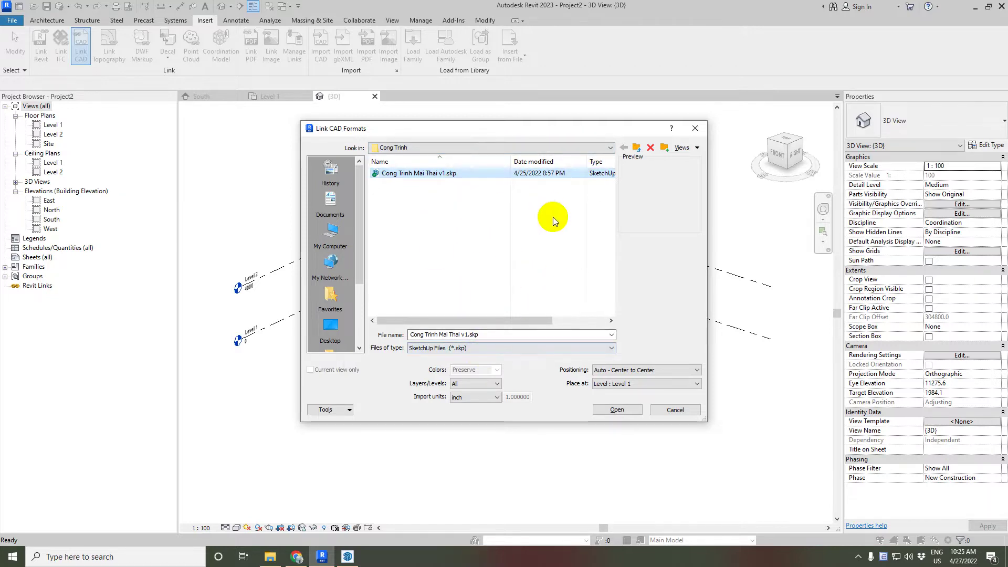
Step: Set import units to feet and link Cong Trinh Mai Thai v1.skp
{"action": "left_click", "coordinate": [496, 402]}
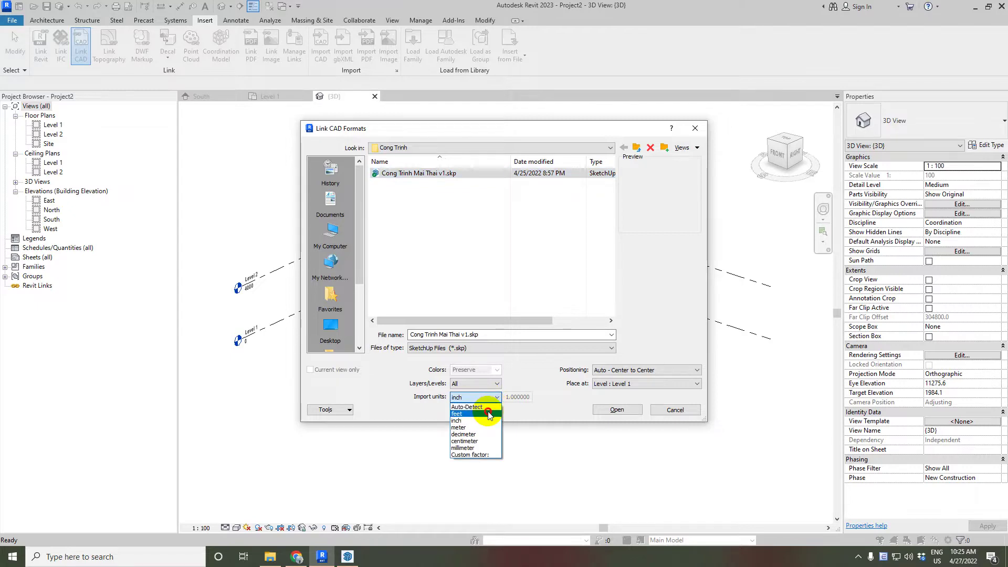
{"action": "left_click", "coordinate": [479, 410]}
{"action": "left_click", "coordinate": [462, 174]}
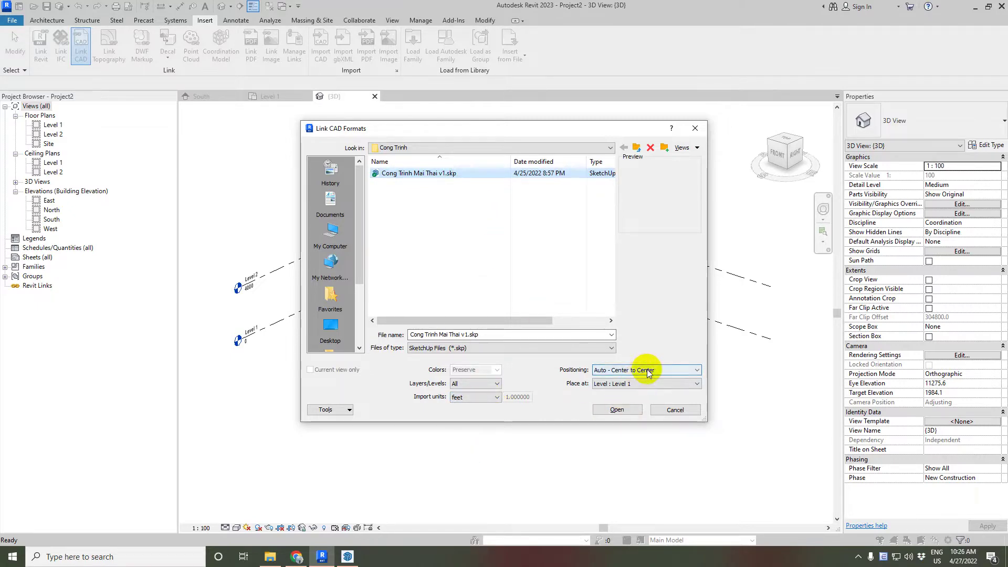
{"action": "left_click", "coordinate": [618, 410]}
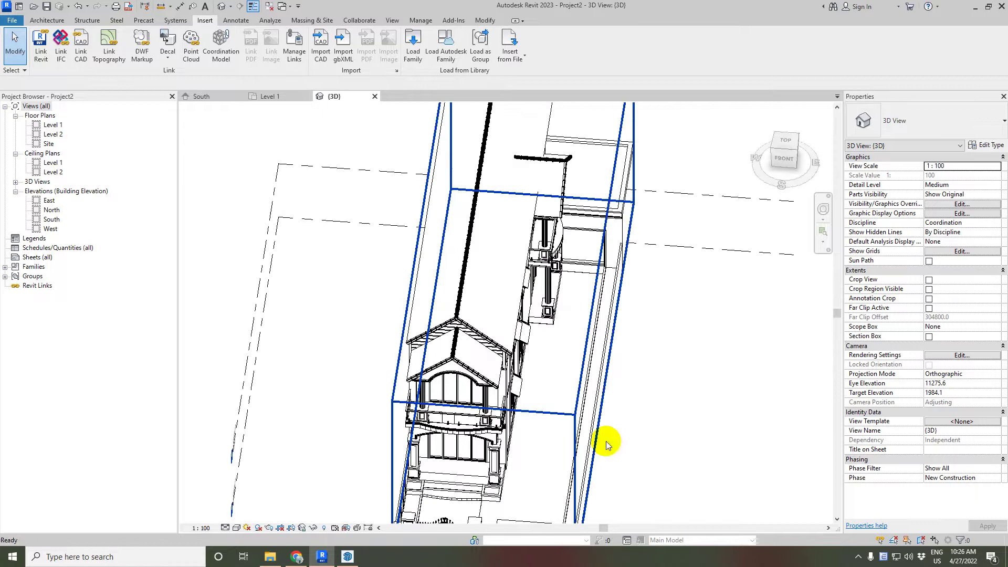
Step: Select the linked house, switch to a top view and make a first move attempt
{"action": "left_click", "coordinate": [587, 432]}
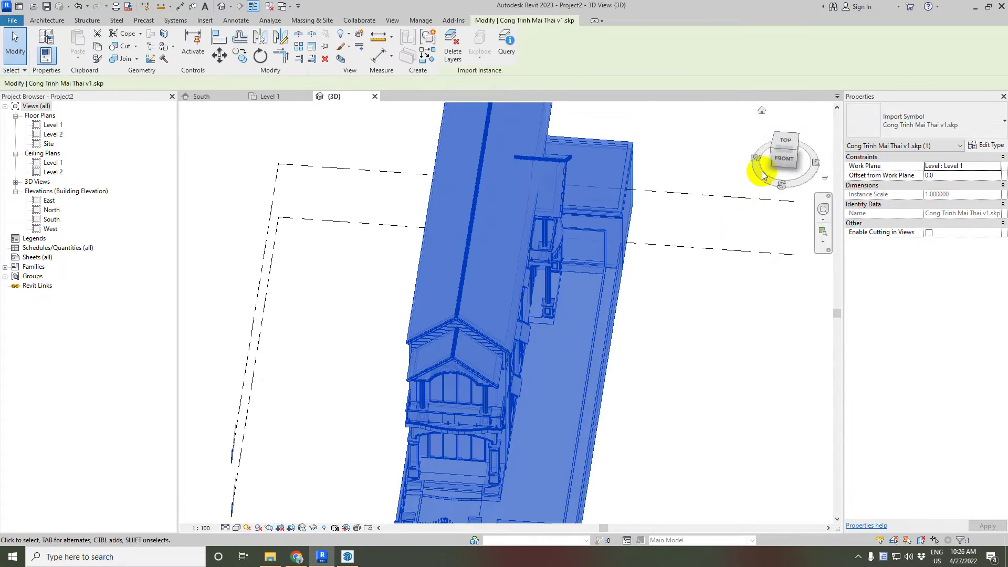
{"action": "left_click", "coordinate": [785, 145]}
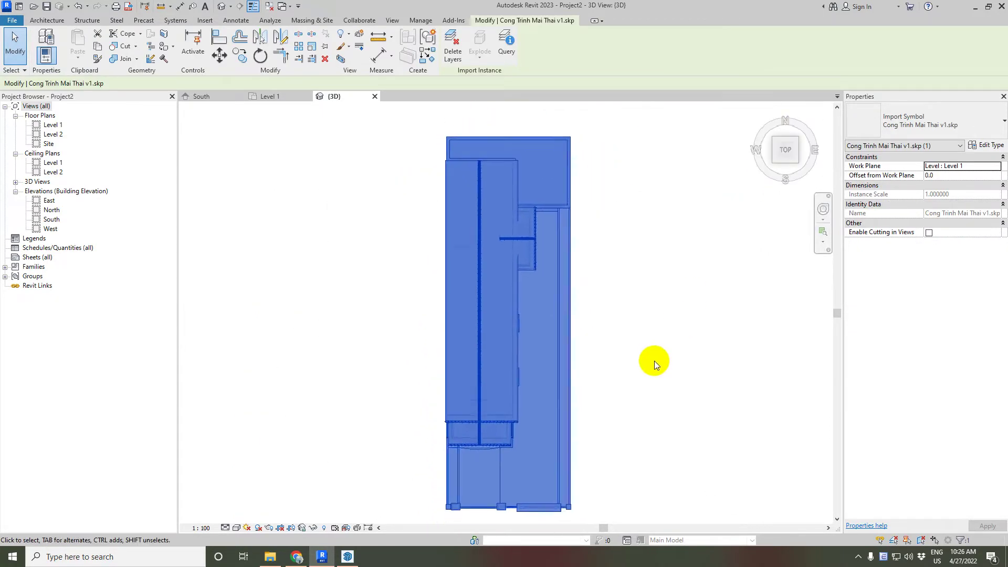
{"action": "scroll", "coordinate": [576, 386], "scroll_direction": "up", "scroll_amount": 5}
{"action": "left_click", "coordinate": [220, 54]}
{"action": "scroll", "coordinate": [558, 310], "scroll_direction": "up", "scroll_amount": 2}
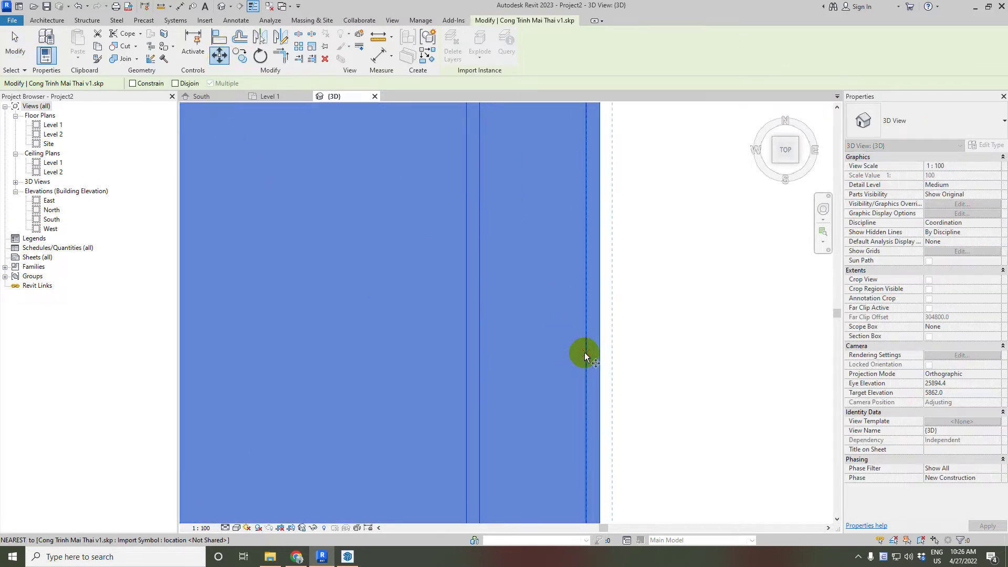
{"action": "scroll", "coordinate": [600, 353], "scroll_direction": "down", "scroll_amount": 3}
{"action": "left_click", "coordinate": [603, 371]}
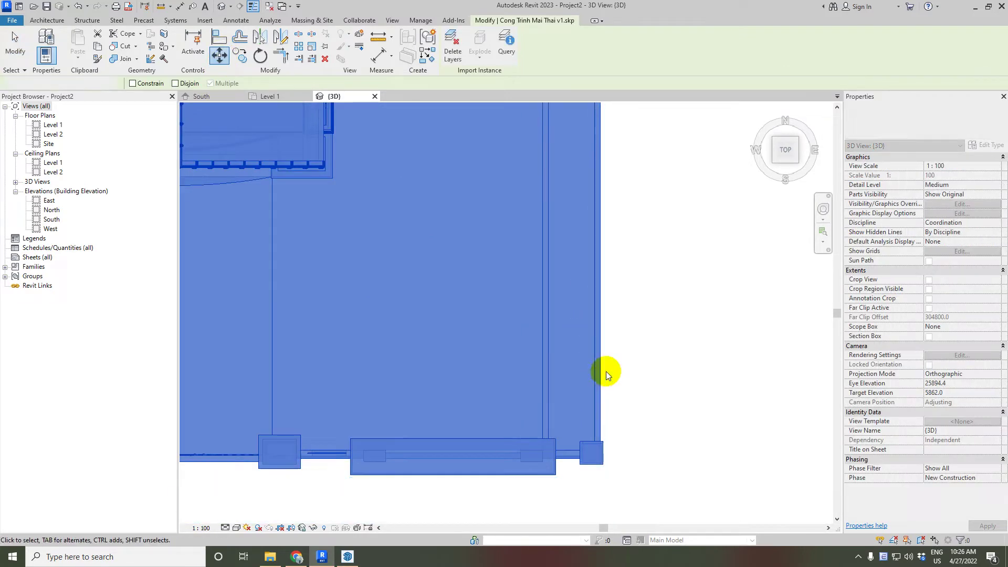
{"action": "scroll", "coordinate": [624, 473], "scroll_direction": "up", "scroll_amount": 4}
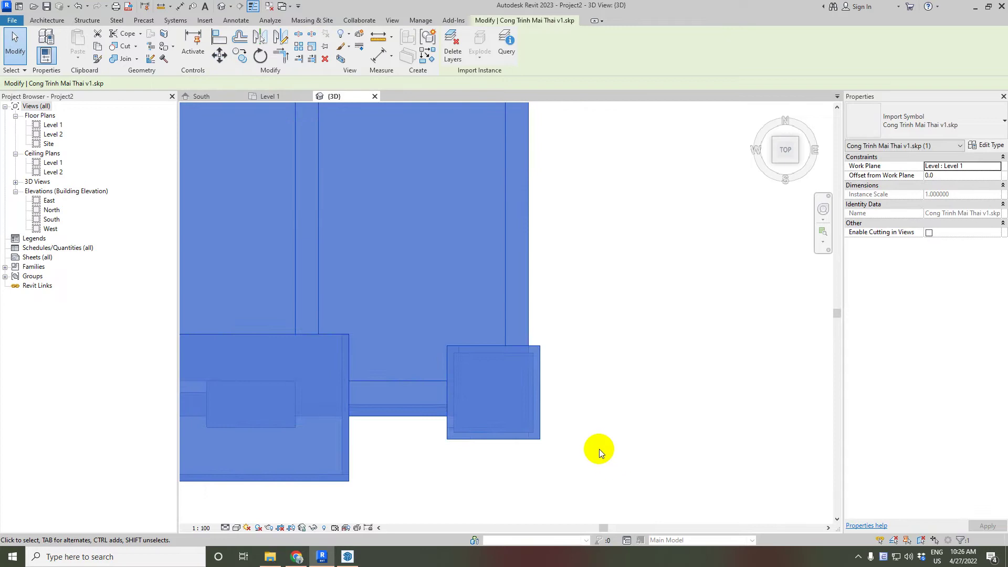
Step: In front view, move the house from its bottom corner to where the gate meets Level 1
{"action": "left_click", "coordinate": [782, 172]}
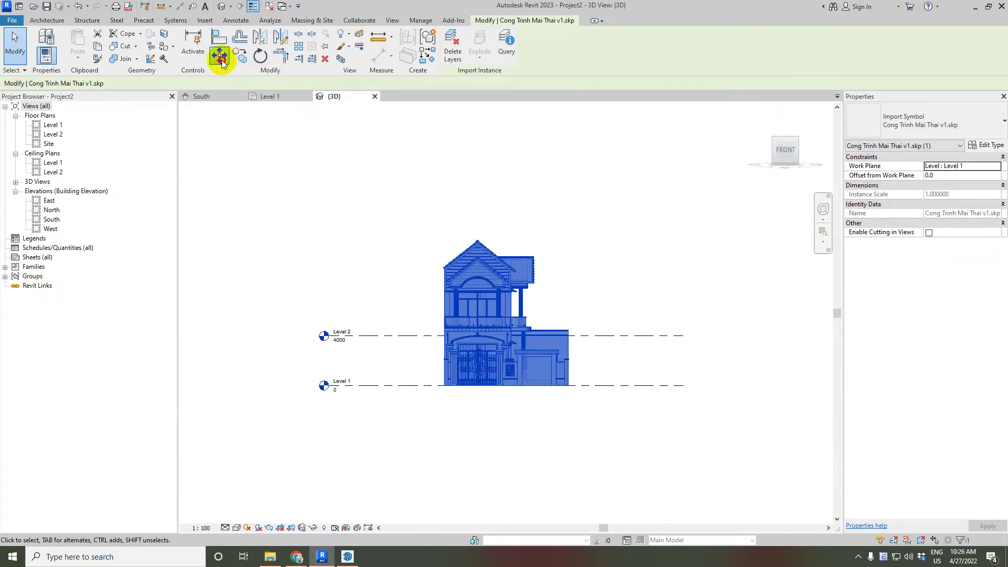
{"action": "left_click", "coordinate": [221, 62]}
{"action": "scroll", "coordinate": [541, 360], "scroll_direction": "up", "scroll_amount": 5}
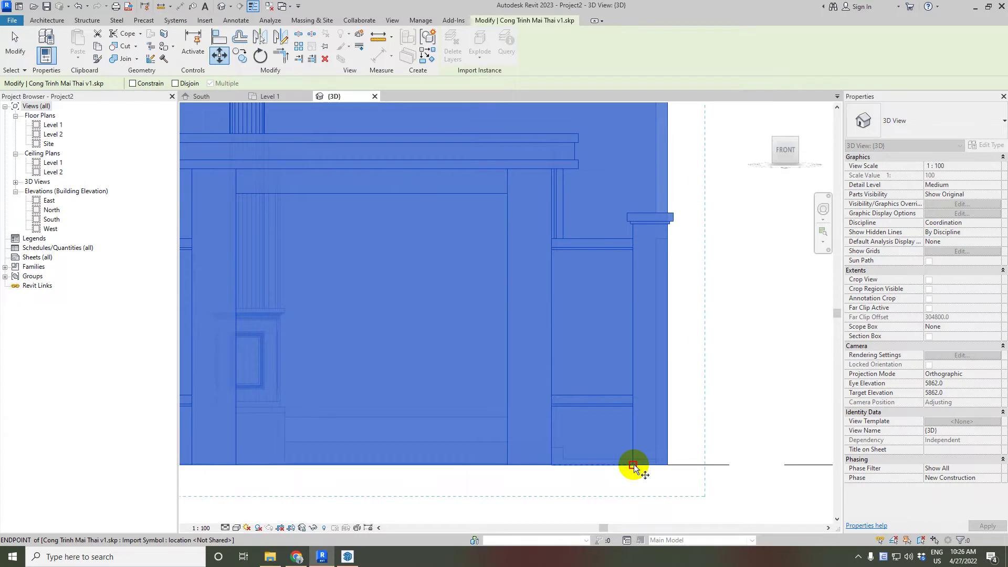
{"action": "left_click", "coordinate": [633, 465]}
{"action": "scroll", "coordinate": [669, 465], "scroll_direction": "down", "scroll_amount": 6}
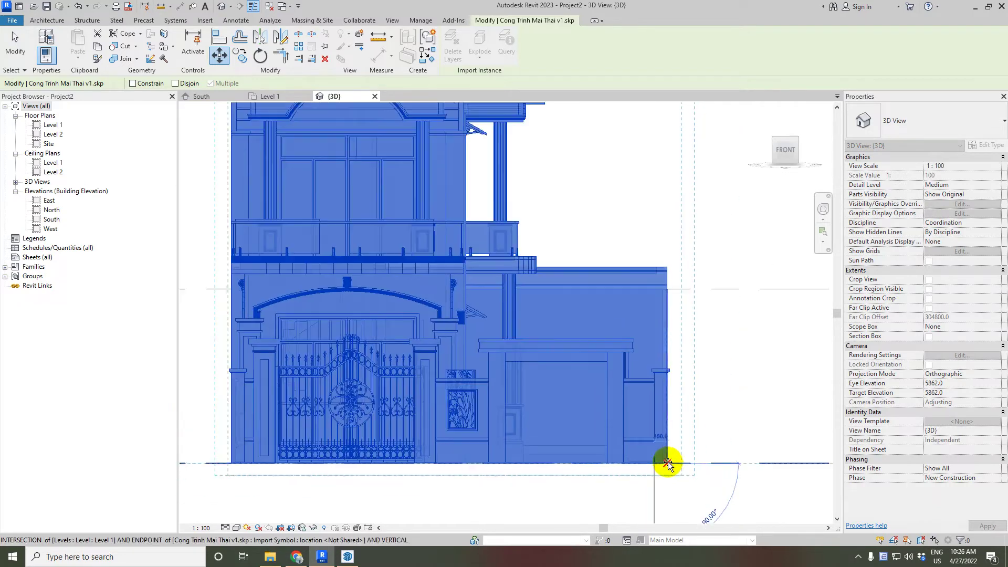
{"action": "left_click", "coordinate": [574, 461]}
{"action": "scroll", "coordinate": [446, 442], "scroll_direction": "up", "scroll_amount": 6}
Step: Move the house again from the gate's bottom-left corner onto the Level 1 intersection
{"action": "left_click", "coordinate": [220, 54]}
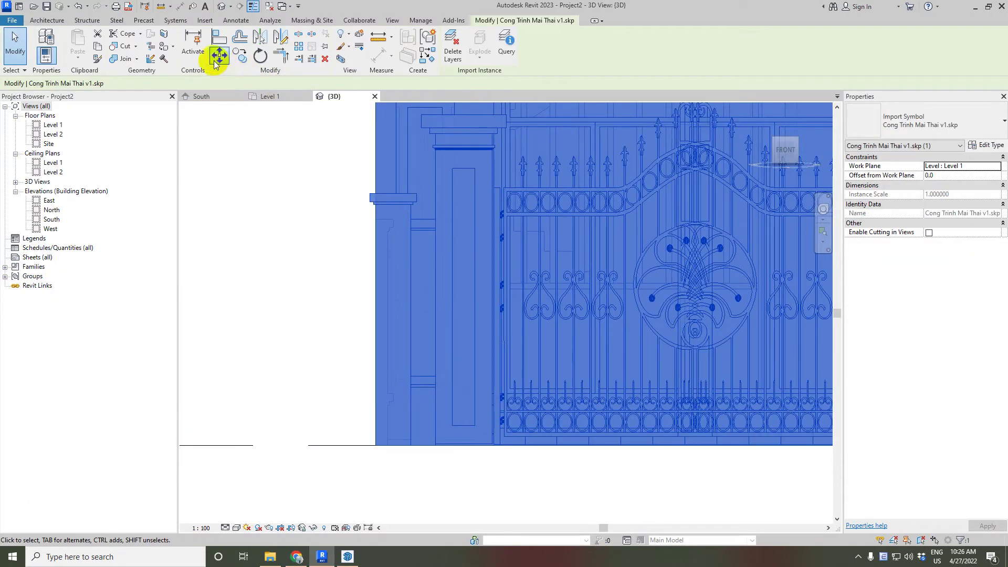
{"action": "left_click", "coordinate": [378, 446]}
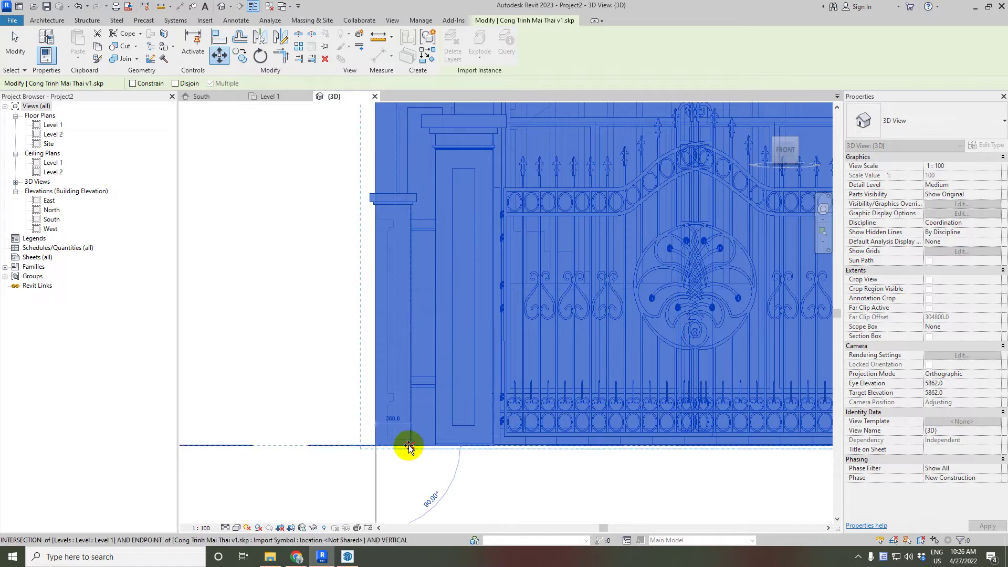
{"action": "left_click", "coordinate": [410, 446]}
{"action": "middle_click_drag", "start_coordinate": [421, 434], "coordinate": [383, 467], "text": "shift"}
{"action": "scroll", "coordinate": [396, 424], "scroll_direction": "down", "scroll_amount": 3}
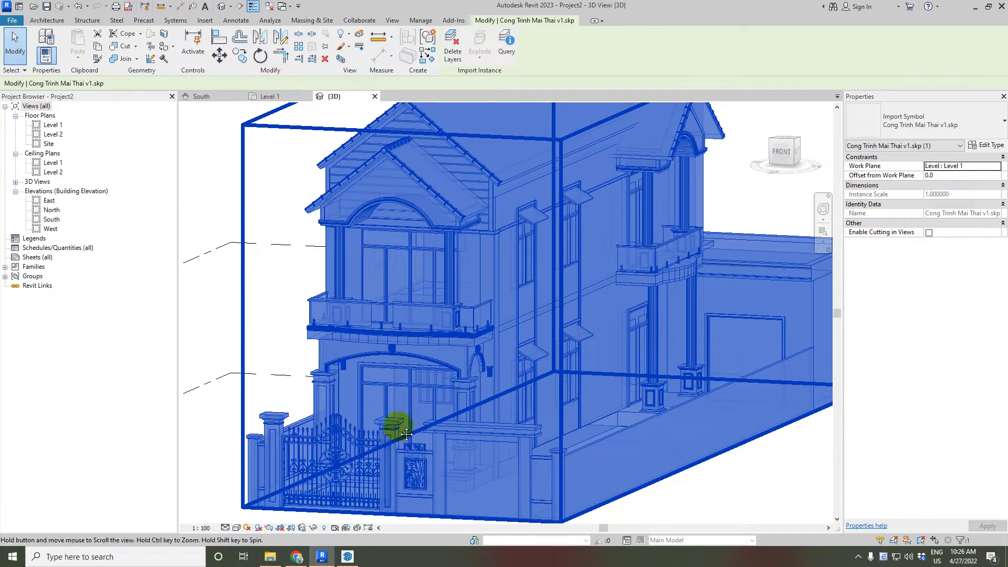
{"action": "scroll", "coordinate": [458, 463], "scroll_direction": "up", "scroll_amount": 4}
{"action": "scroll", "coordinate": [458, 463], "scroll_direction": "down", "scroll_amount": 3}
{"action": "key", "text": "Escape"}
{"action": "scroll", "coordinate": [662, 436], "scroll_direction": "up", "scroll_amount": 2}
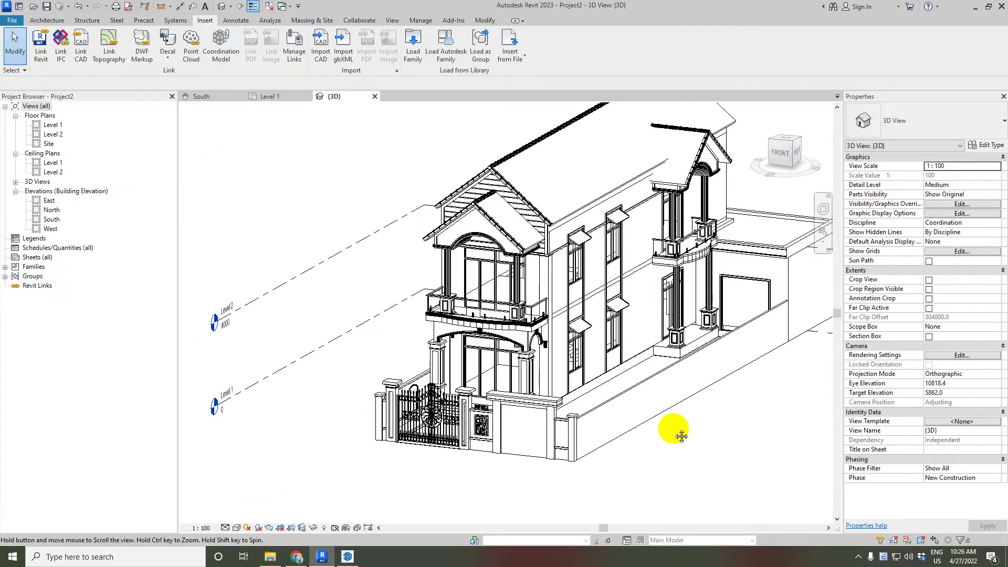
{"action": "scroll", "coordinate": [448, 428], "scroll_direction": "up", "scroll_amount": 5}
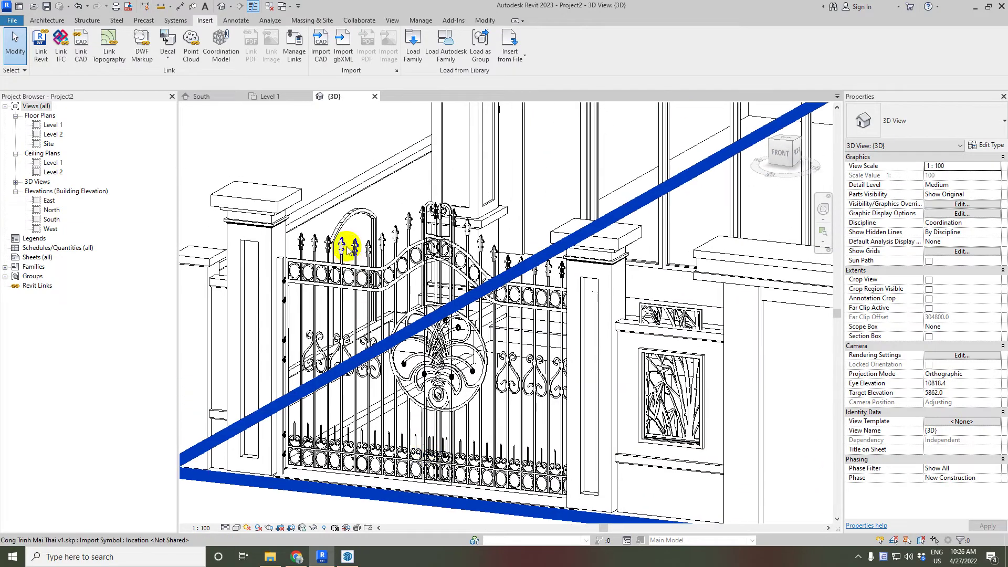
{"action": "scroll", "coordinate": [675, 326], "scroll_direction": "up", "scroll_amount": 3}
{"action": "scroll", "coordinate": [688, 326], "scroll_direction": "down", "scroll_amount": 3}
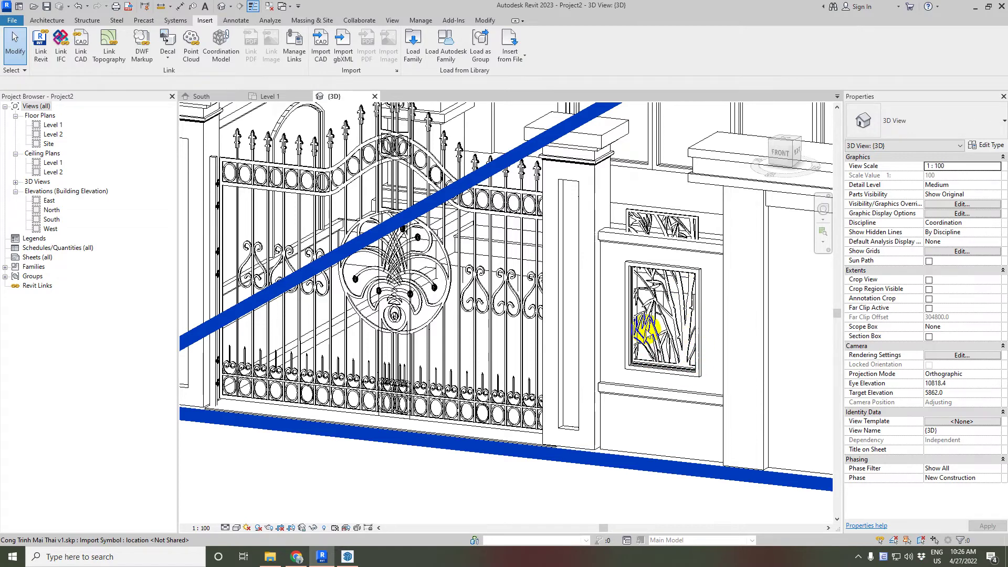
{"action": "scroll", "coordinate": [646, 328], "scroll_direction": "up", "scroll_amount": 3}
{"action": "middle_click_drag", "start_coordinate": [686, 315], "coordinate": [596, 232]}
{"action": "scroll", "coordinate": [596, 232], "scroll_direction": "down", "scroll_amount": 3}
{"action": "middle_click_drag", "start_coordinate": [666, 205], "coordinate": [436, 257]}
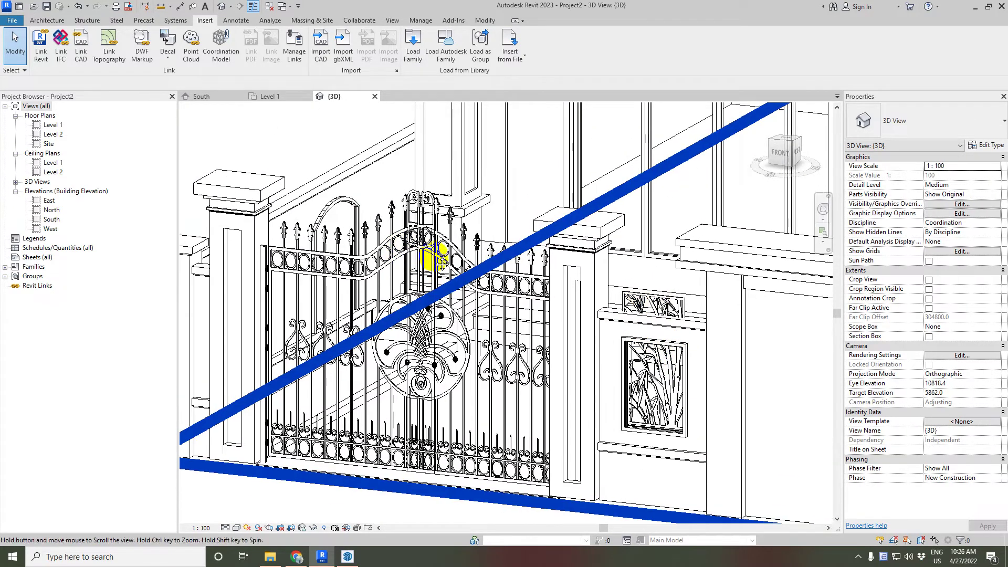
{"action": "scroll", "coordinate": [436, 258], "scroll_direction": "down", "scroll_amount": 2}
{"action": "scroll", "coordinate": [590, 232], "scroll_direction": "down", "scroll_amount": 2}
{"action": "middle_click_drag", "start_coordinate": [536, 301], "coordinate": [469, 251]}
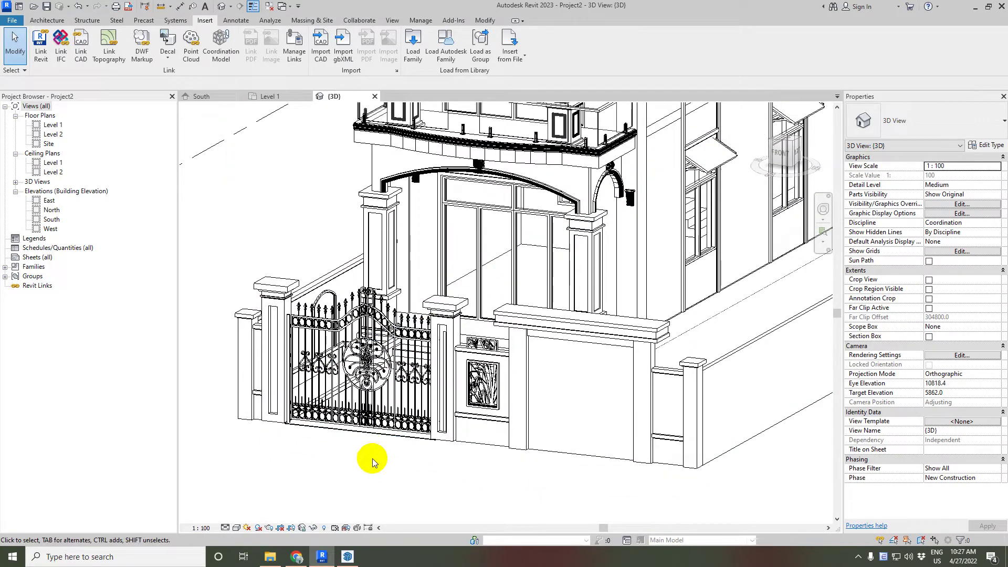
Step: Switch to SketchUp and orbit the v1 model around to the gate
{"action": "left_click", "coordinate": [348, 558]}
{"action": "middle_click_drag", "start_coordinate": [407, 507], "coordinate": [541, 414]}
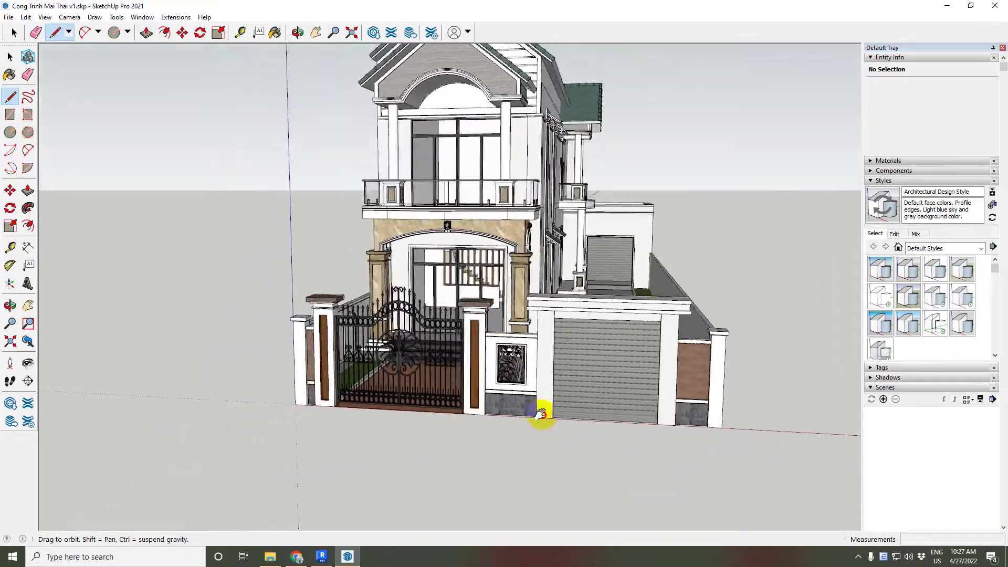
{"action": "scroll", "coordinate": [405, 333], "scroll_direction": "up", "scroll_amount": 5}
{"action": "key", "text": "o"}
{"action": "left_click_drag", "start_coordinate": [419, 338], "coordinate": [506, 378]}
{"action": "scroll", "coordinate": [457, 341], "scroll_direction": "down", "scroll_amount": 5}
{"action": "scroll", "coordinate": [520, 367], "scroll_direction": "up", "scroll_amount": 3}
Step: Reset the bamboo panel's scale, then undo it to keep the original size
{"action": "left_click", "coordinate": [10, 58]}
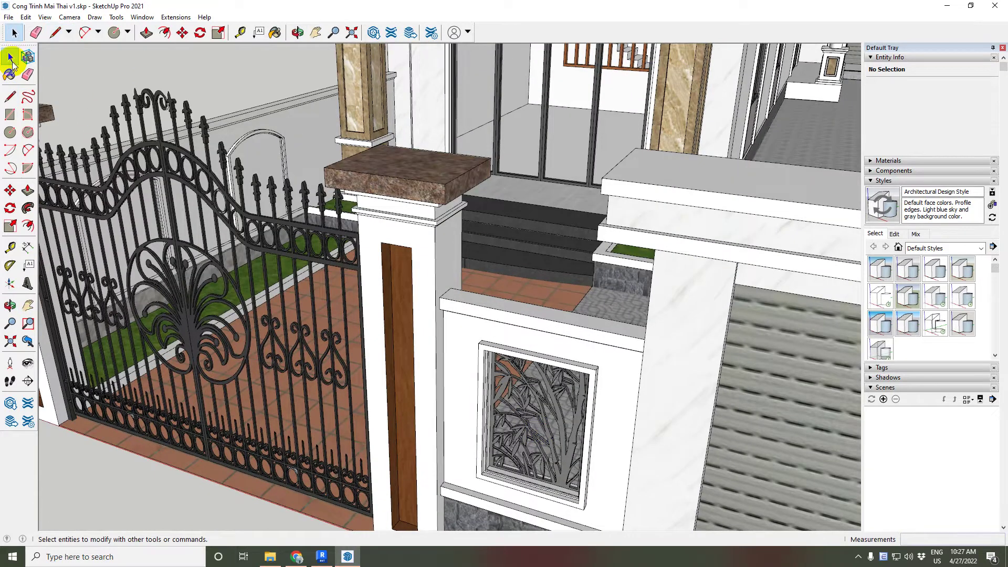
{"action": "left_click", "coordinate": [512, 386]}
{"action": "right_click", "coordinate": [514, 388]}
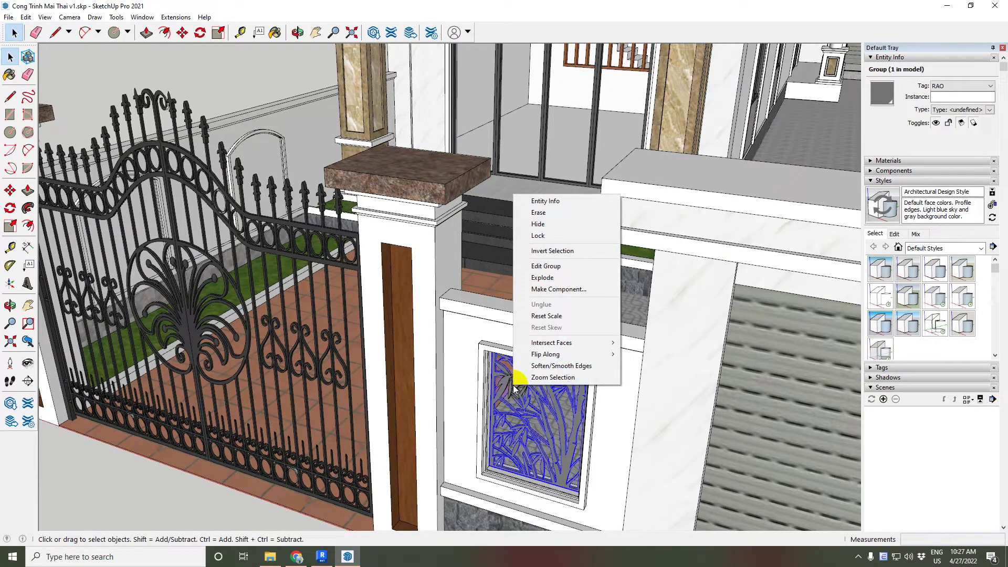
{"action": "left_click", "coordinate": [546, 316]}
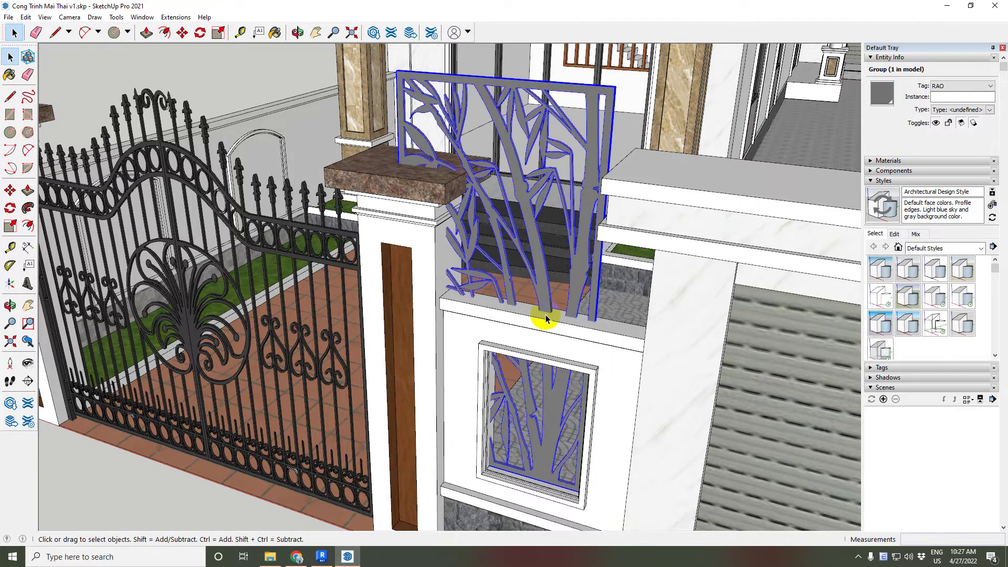
{"action": "scroll", "coordinate": [546, 314], "scroll_direction": "down", "scroll_amount": 3}
{"action": "key", "text": "ctrl+z"}
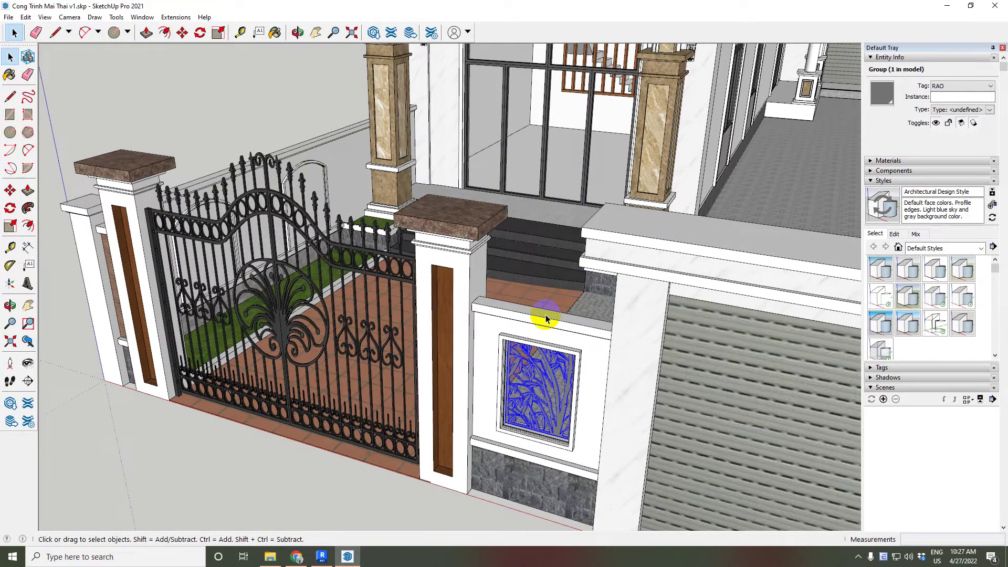
{"action": "left_click", "coordinate": [334, 556]}
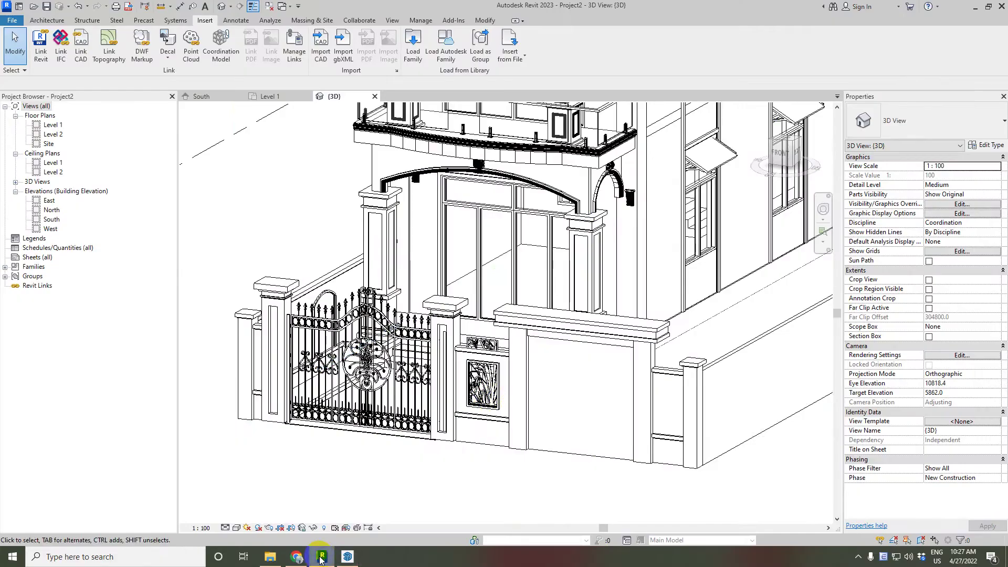
{"action": "scroll", "coordinate": [452, 367], "scroll_direction": "up", "scroll_amount": 3}
{"action": "middle_click_drag", "start_coordinate": [409, 354], "coordinate": [551, 326]}
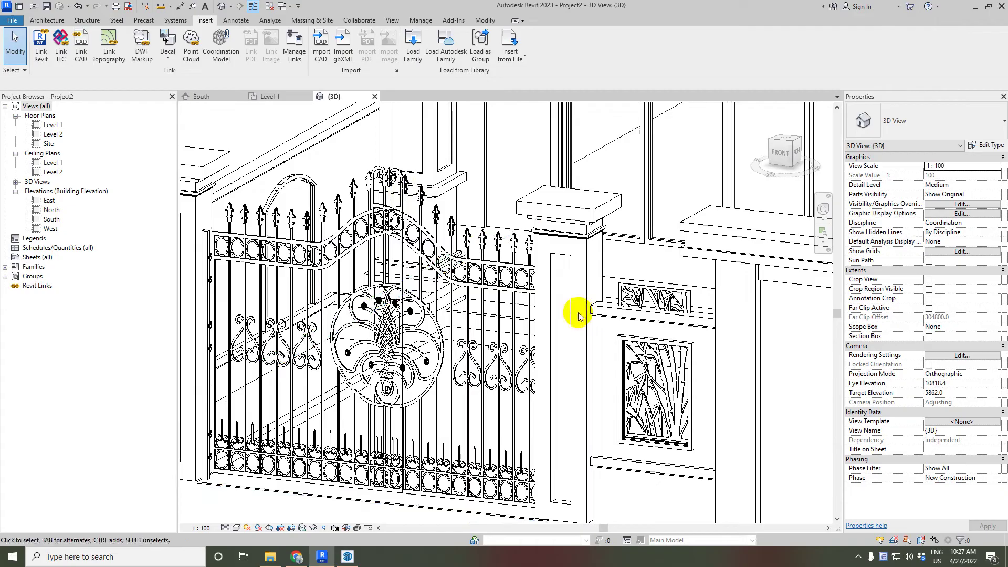
{"action": "left_click", "coordinate": [348, 557]}
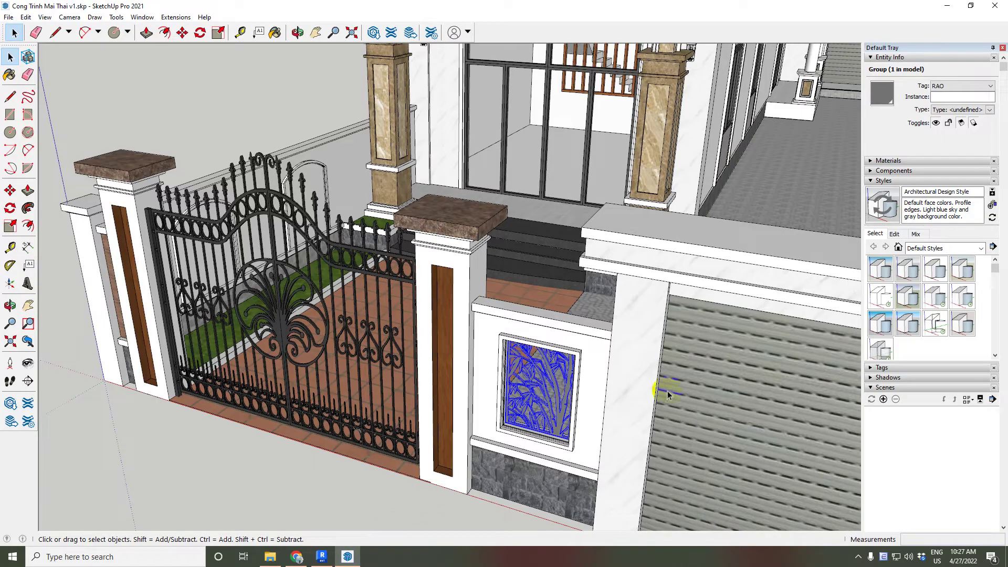
Step: Explode the left and right gate leaf groups and regroup the loose gate geometry as one group
{"action": "middle_click_drag", "start_coordinate": [448, 254], "coordinate": [493, 297]}
{"action": "scroll", "coordinate": [429, 334], "scroll_direction": "up", "scroll_amount": 3}
{"action": "left_click", "coordinate": [359, 253]}
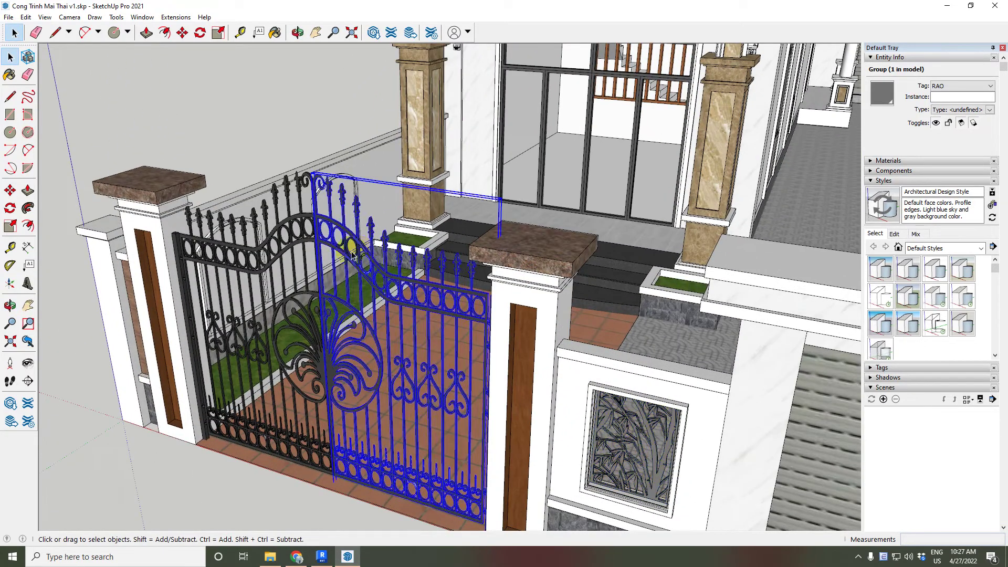
{"action": "left_click", "coordinate": [297, 239], "text": "shift"}
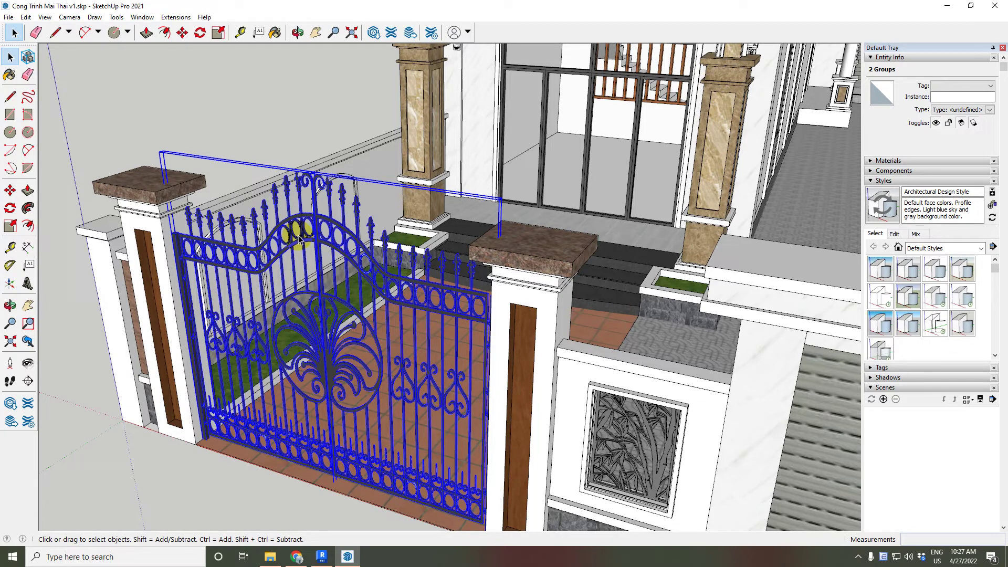
{"action": "right_click", "coordinate": [300, 239]}
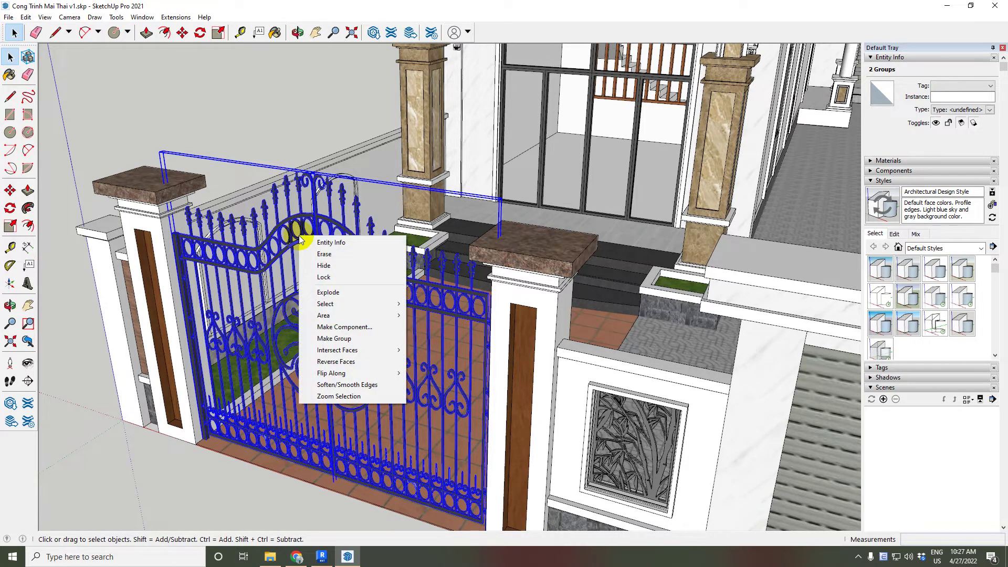
{"action": "left_click", "coordinate": [342, 292]}
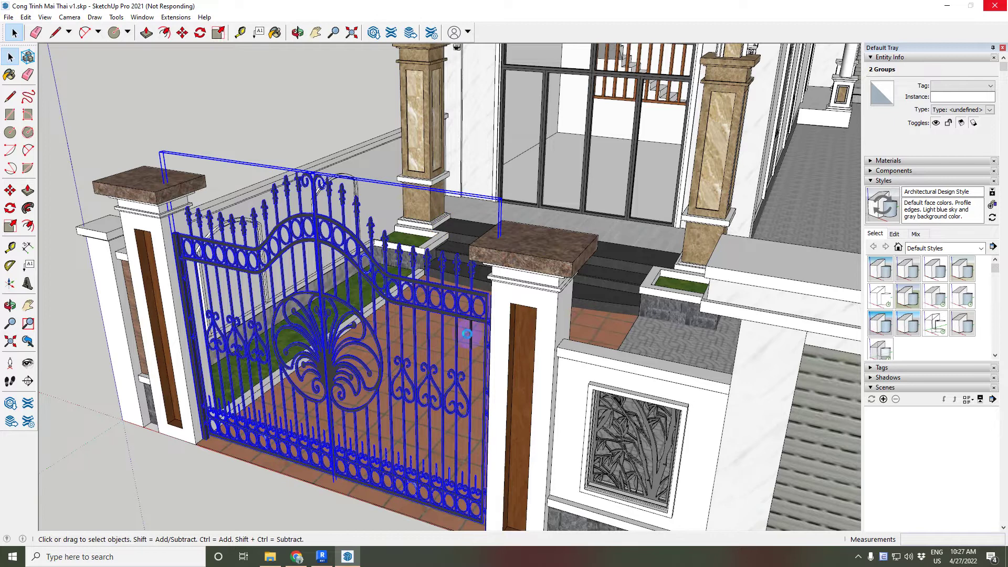
{"action": "right_click", "coordinate": [436, 314]}
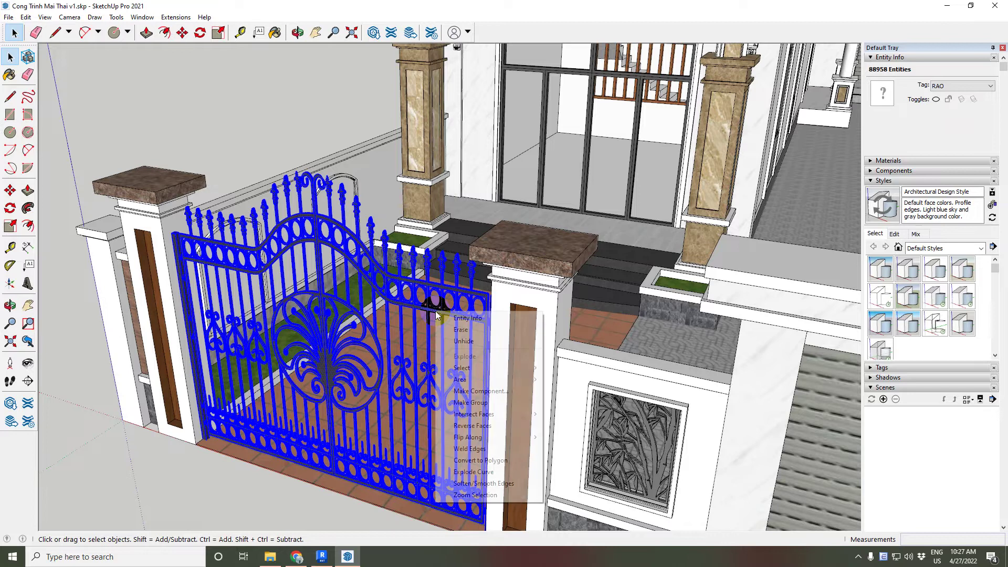
{"action": "left_click", "coordinate": [485, 404]}
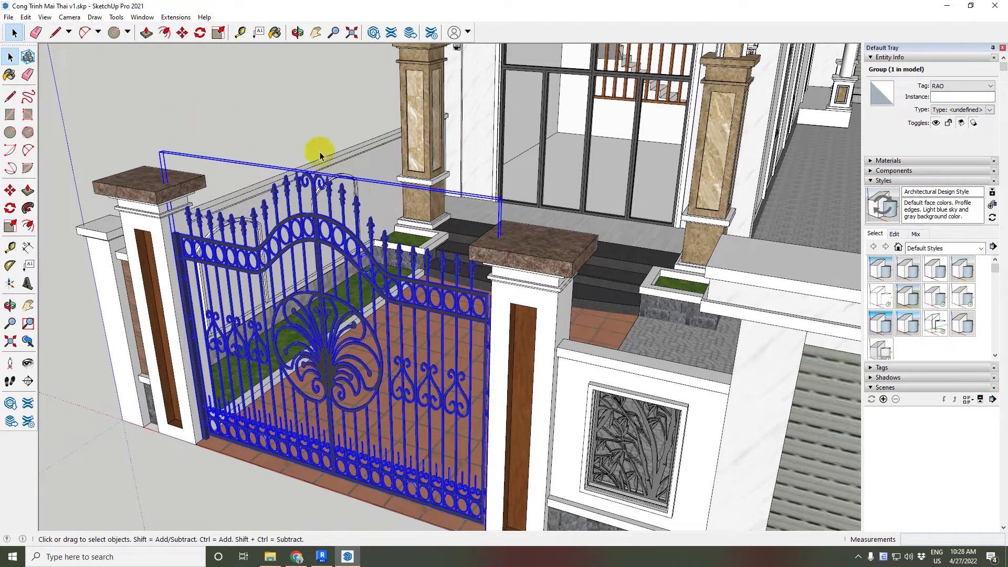
Step: Explode the bamboo wall panel group and regroup its loose geometry
{"action": "left_click", "coordinate": [652, 441]}
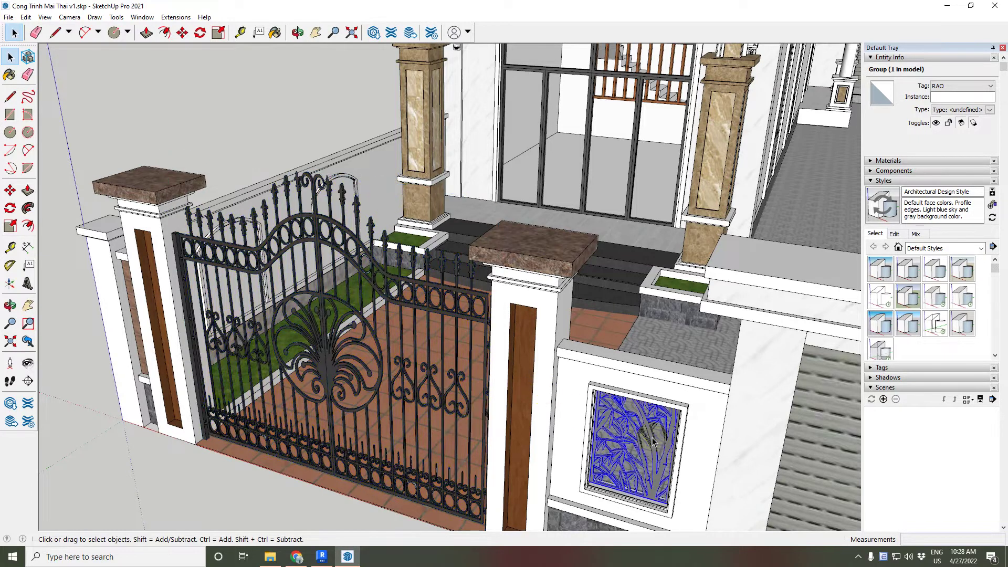
{"action": "right_click", "coordinate": [654, 441]}
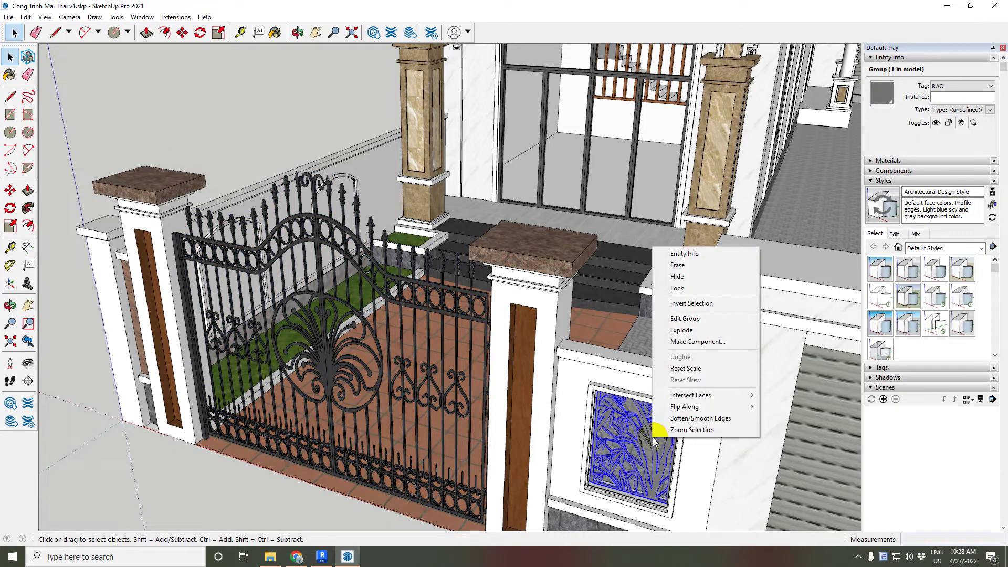
{"action": "left_click", "coordinate": [701, 330]}
{"action": "right_click", "coordinate": [625, 424]}
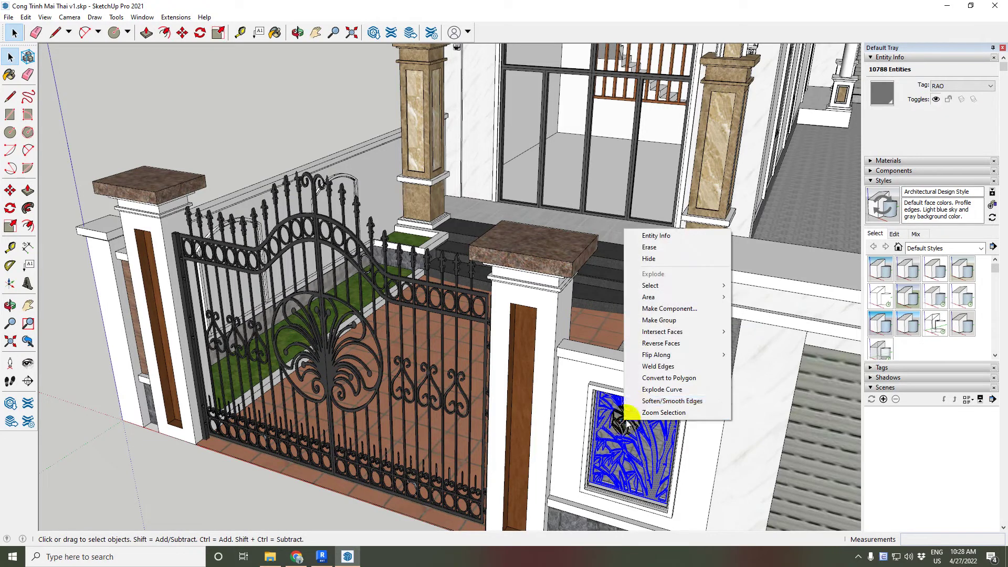
{"action": "left_click", "coordinate": [670, 320]}
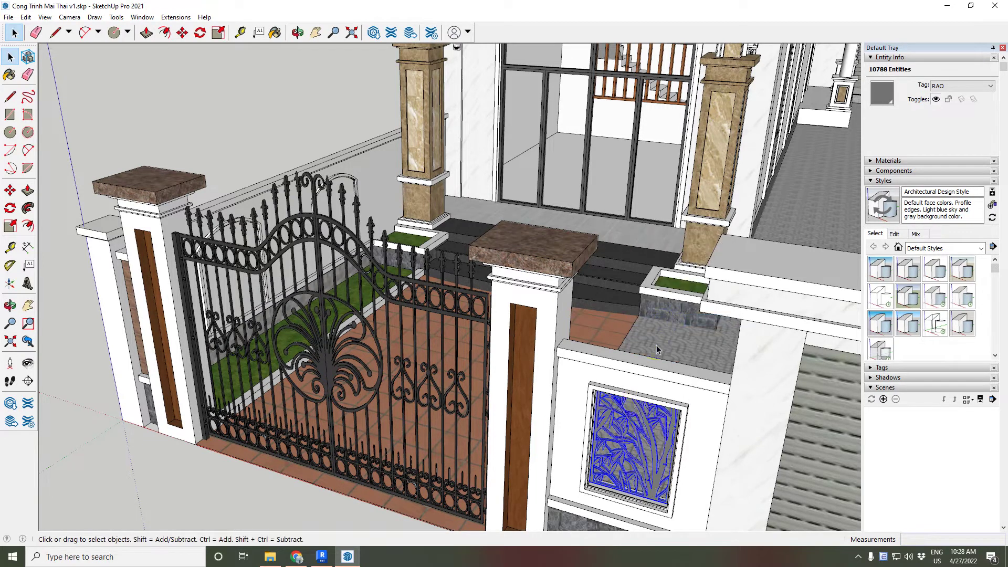
Step: Select the carved wall panel and pull back to a wider view of the gate
{"action": "left_click", "coordinate": [350, 347]}
{"action": "left_click", "coordinate": [623, 410]}
{"action": "middle_click_drag", "start_coordinate": [623, 409], "coordinate": [563, 420]}
{"action": "left_click", "coordinate": [332, 476]}
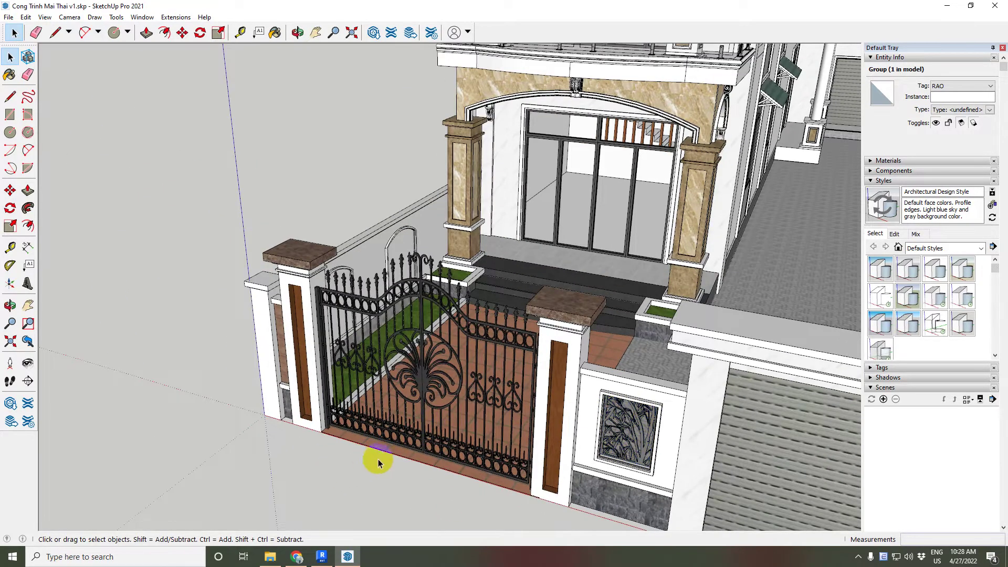
{"action": "left_click", "coordinate": [8, 17]}
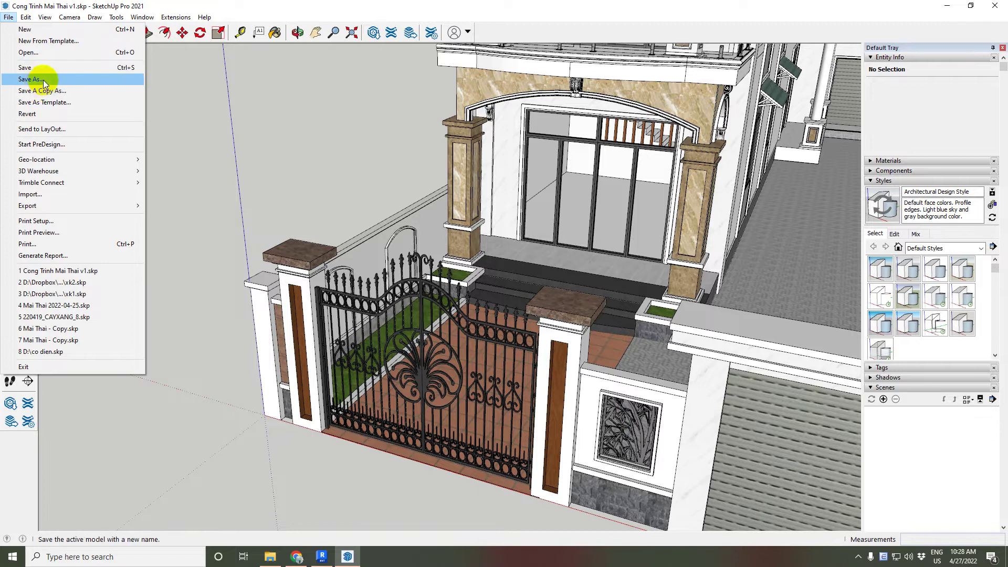
{"action": "left_click", "coordinate": [43, 80]}
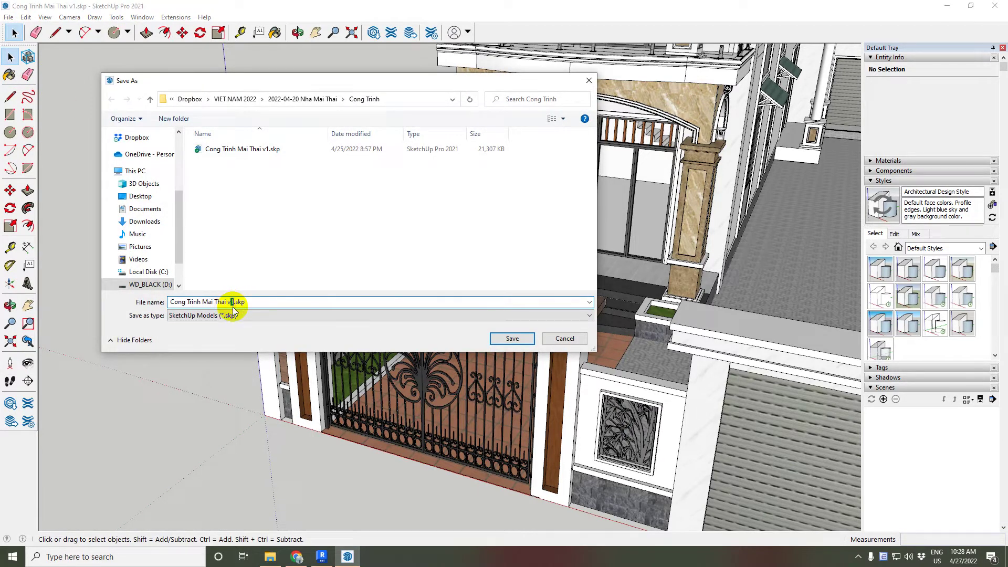
{"action": "left_click", "coordinate": [508, 340]}
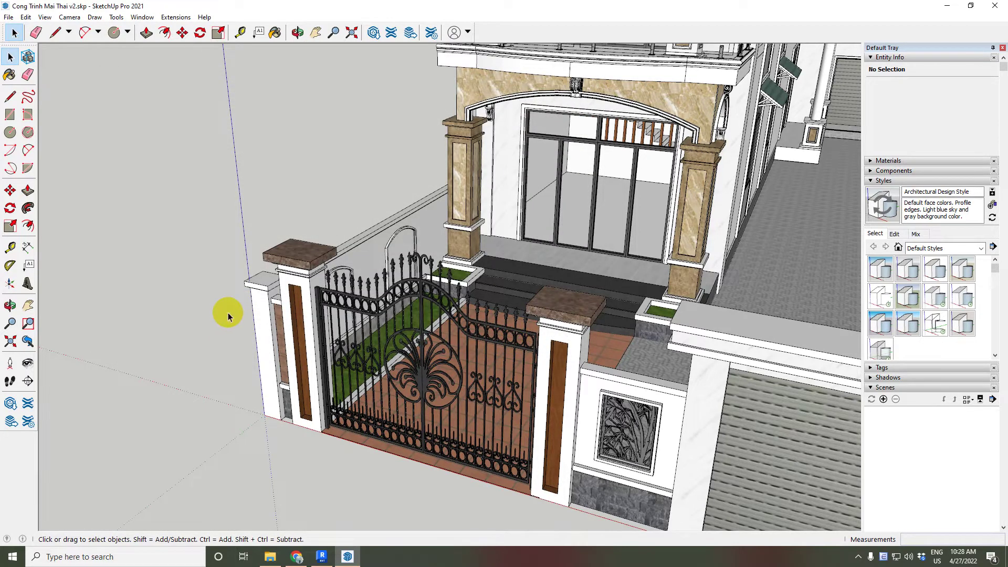
{"action": "left_click", "coordinate": [300, 343]}
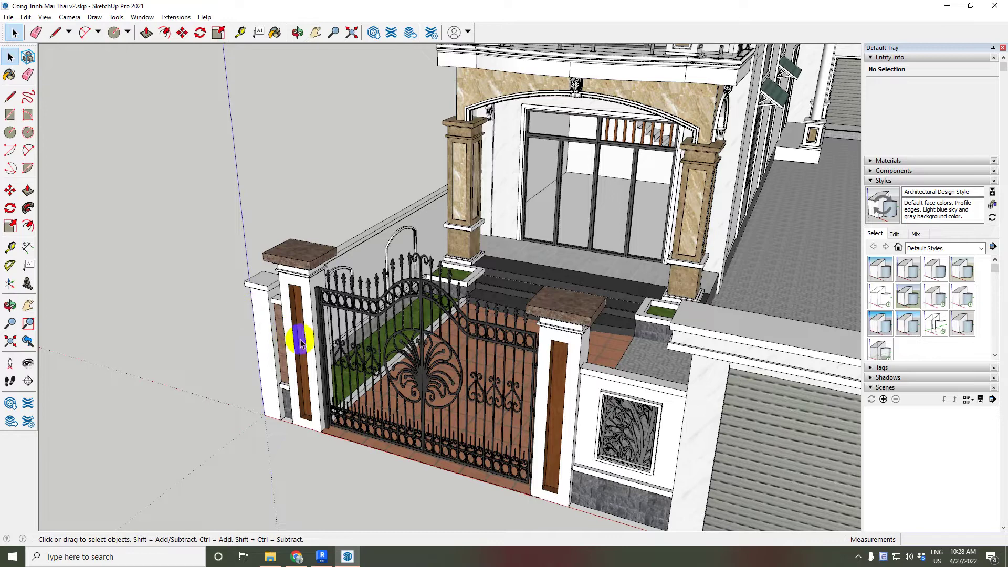
Step: Pan Revit's 3D view left, link Cong Trinh Mai Thai v2.skp and select the new link
{"action": "left_click", "coordinate": [330, 560]}
{"action": "scroll", "coordinate": [522, 443], "scroll_direction": "down", "scroll_amount": 5}
{"action": "middle_click_drag", "start_coordinate": [533, 426], "coordinate": [368, 307]}
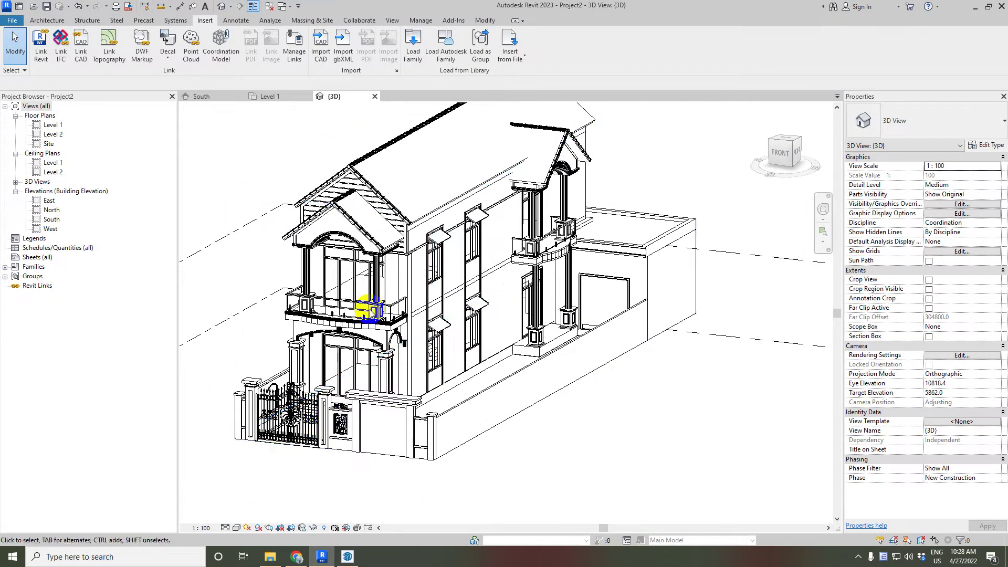
{"action": "left_click", "coordinate": [80, 59]}
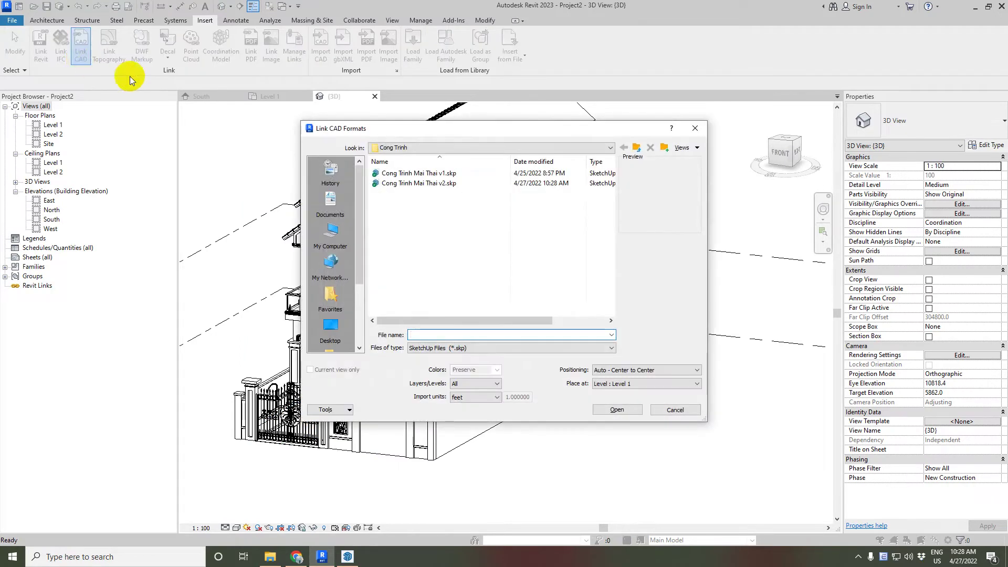
{"action": "left_click", "coordinate": [429, 184]}
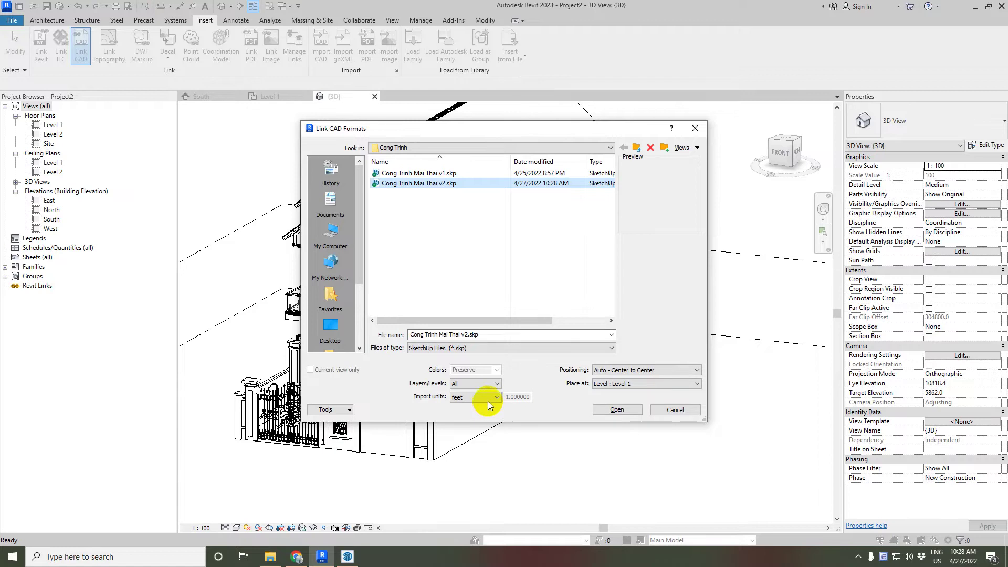
{"action": "left_click", "coordinate": [631, 409]}
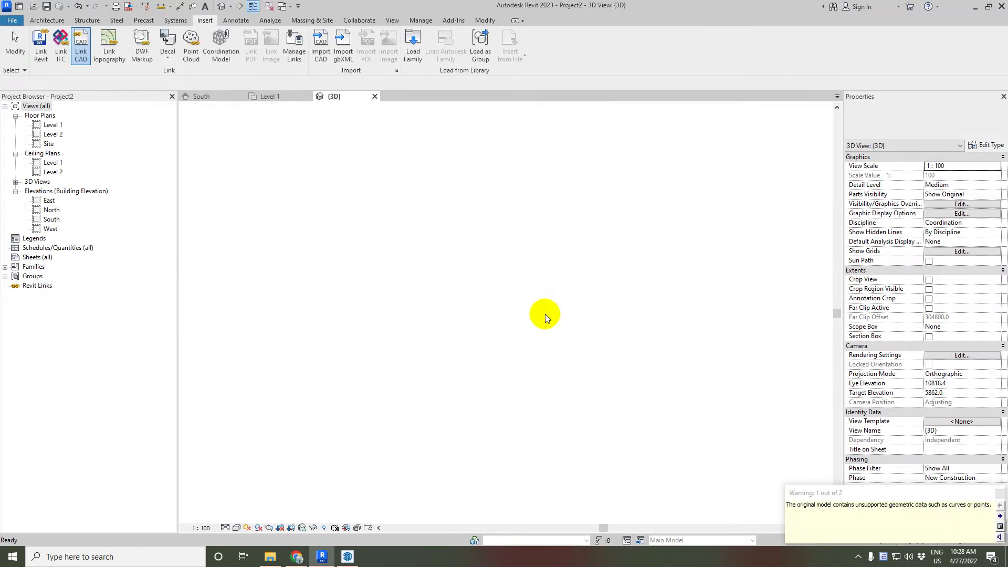
{"action": "left_click", "coordinate": [401, 406]}
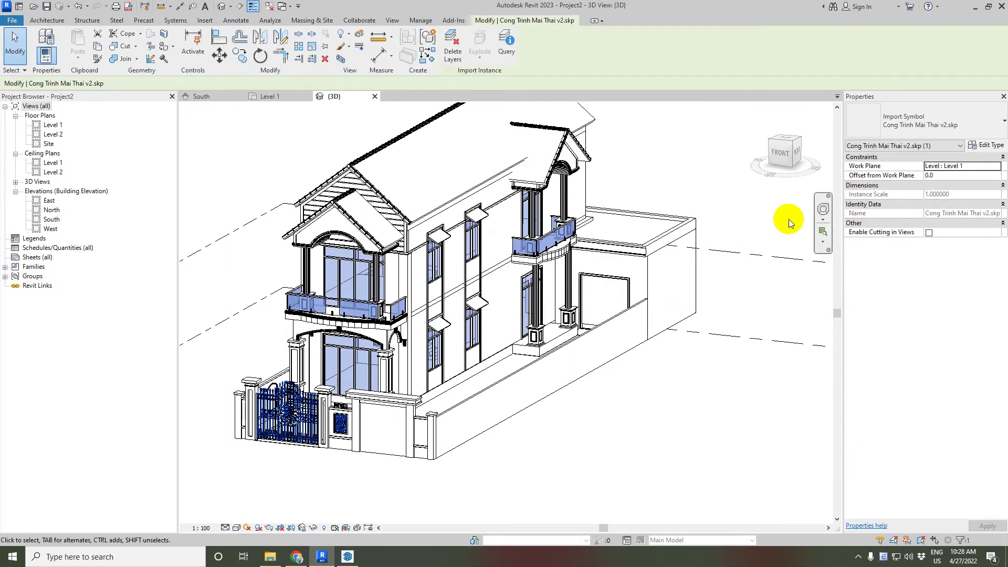
Step: From the front view, move the linked v2 house 13300 to the right of the original
{"action": "left_click", "coordinate": [781, 152]}
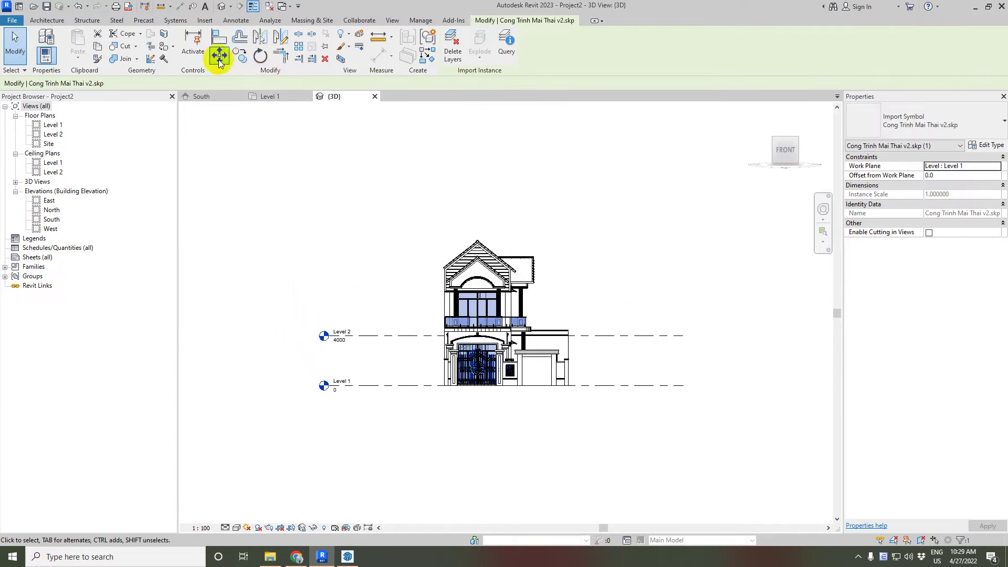
{"action": "left_click", "coordinate": [220, 54]}
{"action": "left_click", "coordinate": [470, 319]}
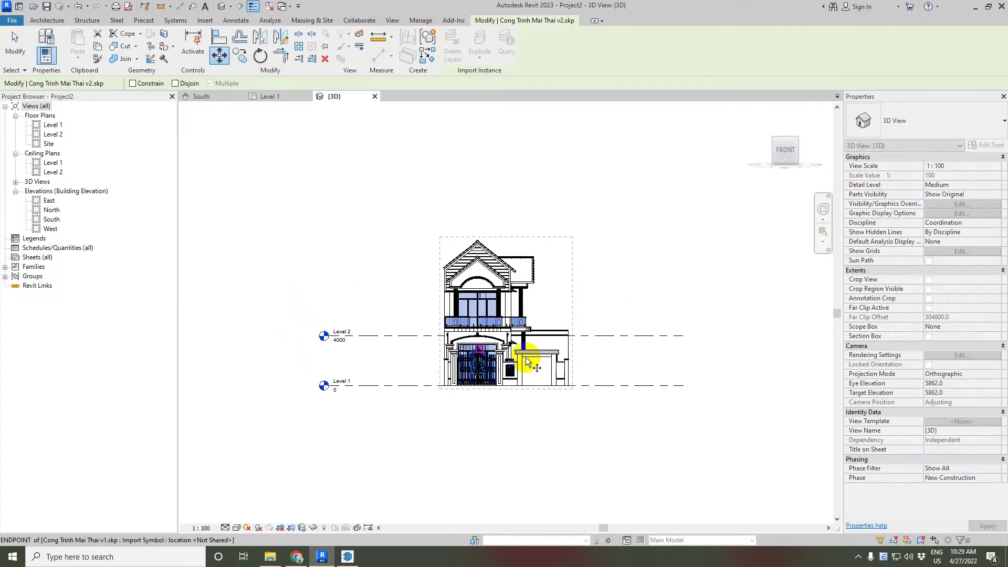
{"action": "left_click", "coordinate": [654, 354]}
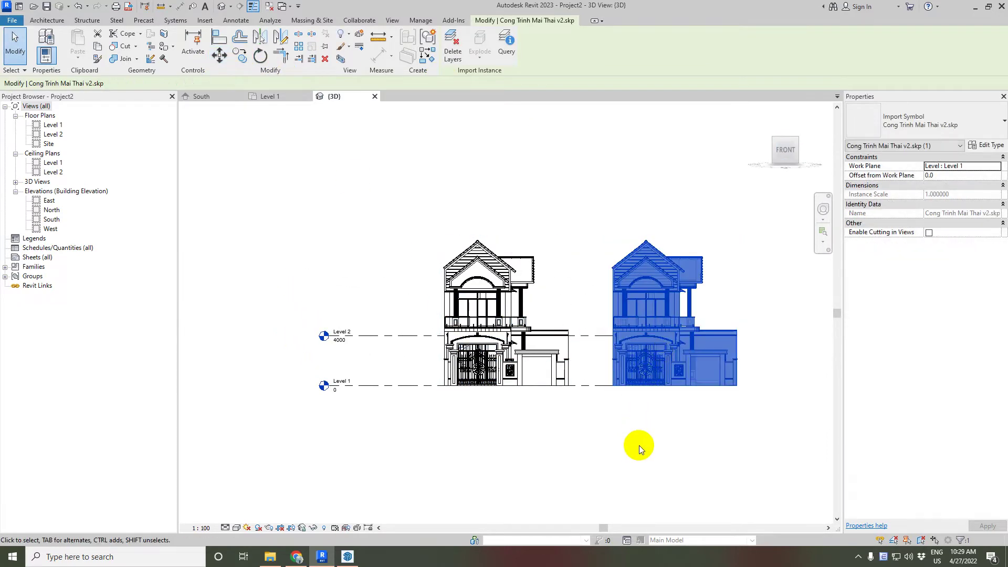
{"action": "key", "text": "Escape"}
Step: Orbit and zoom into an angled view of the gate
{"action": "scroll", "coordinate": [669, 398], "scroll_direction": "up", "scroll_amount": 5}
{"action": "middle_click_drag", "start_coordinate": [697, 378], "coordinate": [622, 369], "text": "shift"}
{"action": "scroll", "coordinate": [527, 395], "scroll_direction": "up", "scroll_amount": 3}
{"action": "scroll", "coordinate": [527, 395], "scroll_direction": "up", "scroll_amount": 3}
Step: Orbit to a higher angle over both houses and pan across to the gate area
{"action": "scroll", "coordinate": [474, 278], "scroll_direction": "down", "scroll_amount": 6}
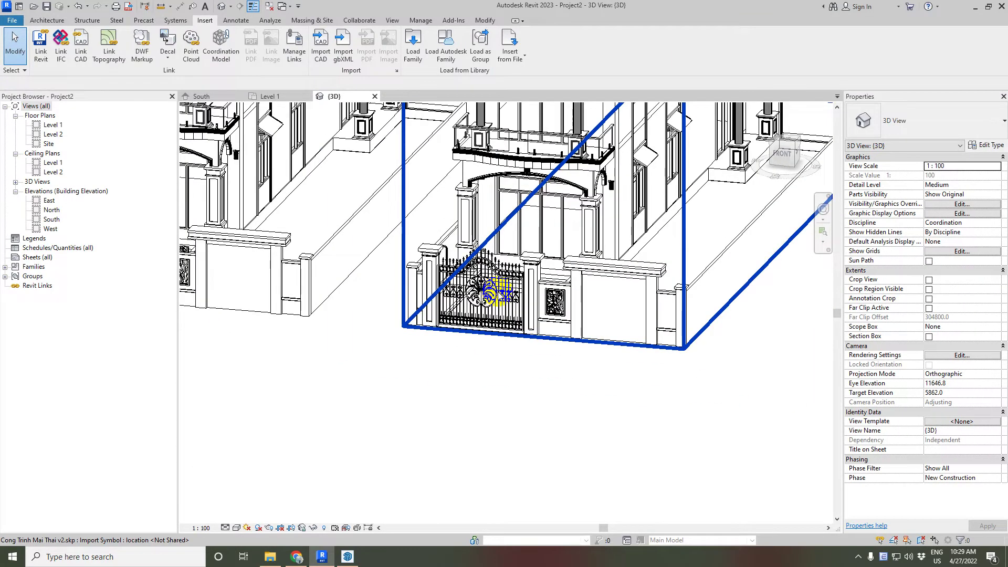
{"action": "middle_click_drag", "start_coordinate": [457, 307], "coordinate": [429, 401]}
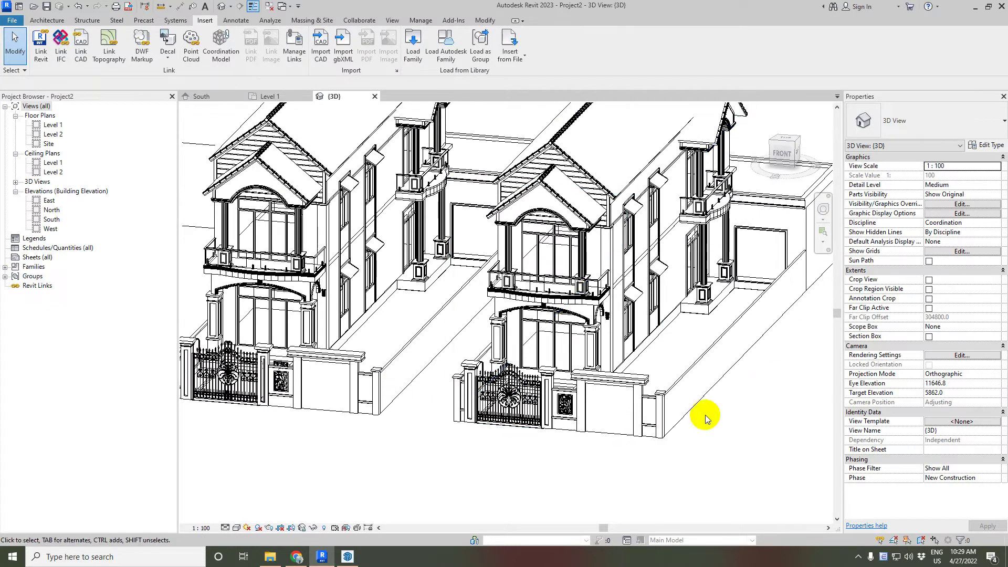
{"action": "middle_click_drag", "start_coordinate": [387, 282], "coordinate": [391, 391], "text": "shift"}
{"action": "middle_click_drag", "start_coordinate": [564, 412], "coordinate": [513, 435]}
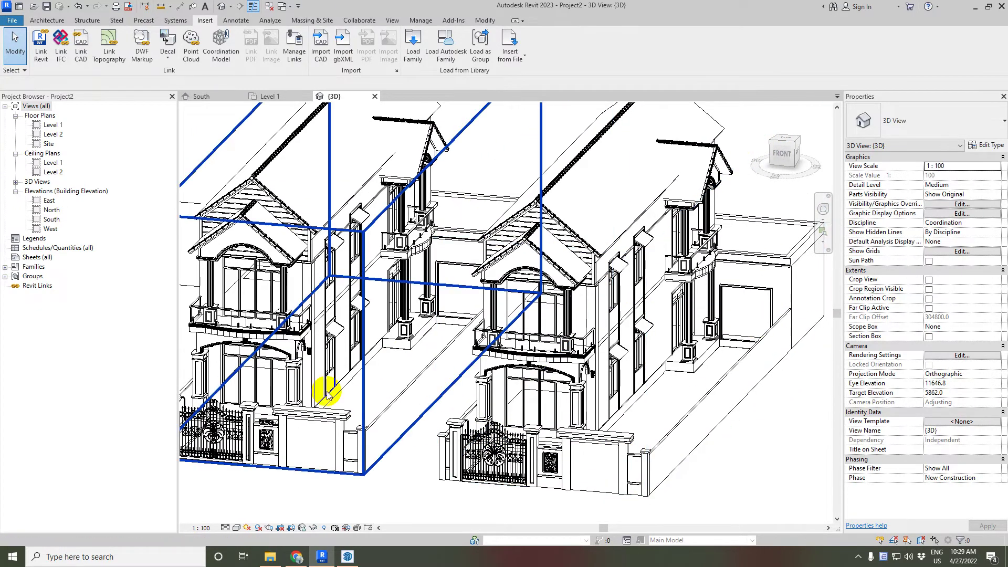
{"action": "middle_click_drag", "start_coordinate": [747, 466], "coordinate": [693, 412]}
{"action": "scroll", "coordinate": [578, 409], "scroll_direction": "up", "scroll_amount": 8}
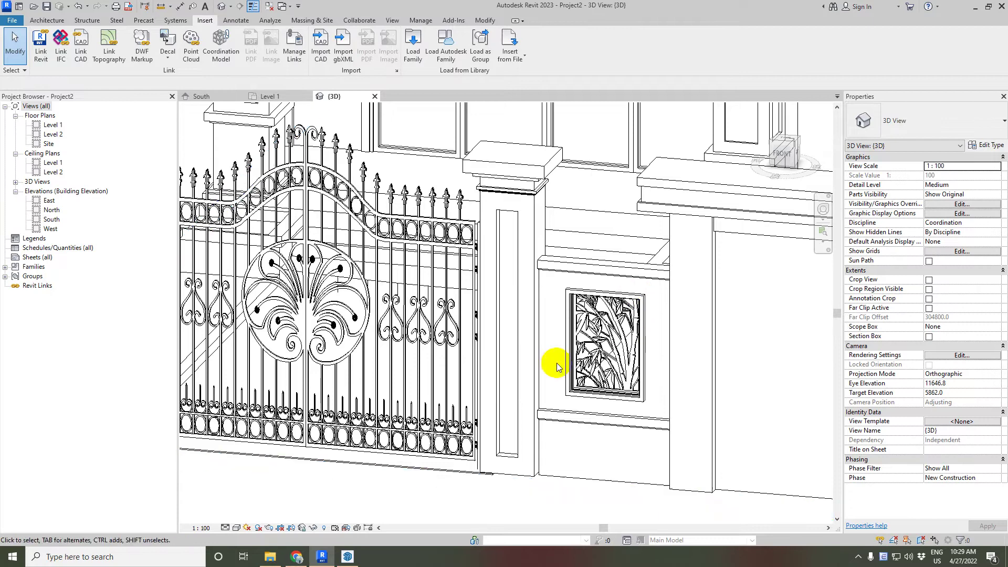
{"action": "scroll", "coordinate": [556, 367], "scroll_direction": "down", "scroll_amount": 3}
{"action": "middle_click_drag", "start_coordinate": [558, 286], "coordinate": [456, 348]}
{"action": "scroll", "coordinate": [574, 288], "scroll_direction": "down", "scroll_amount": 6}
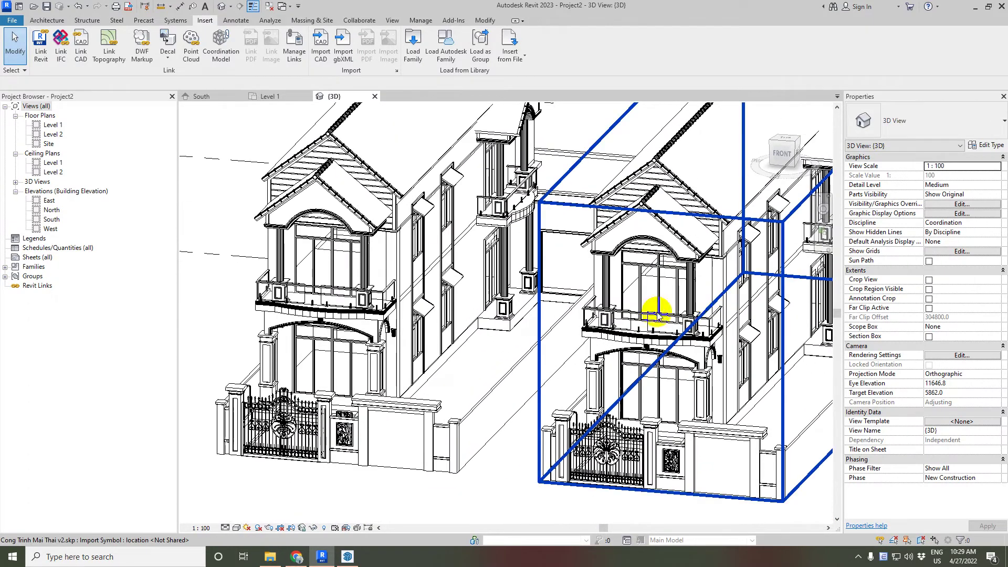
{"action": "middle_click_drag", "start_coordinate": [659, 458], "coordinate": [378, 351]}
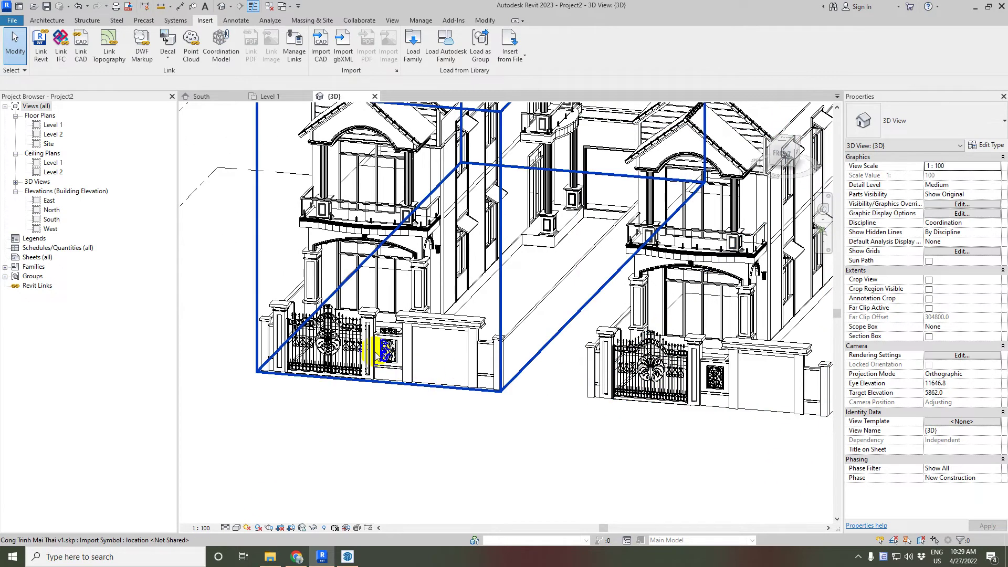
Step: Zoom in close to inspect the wall lamp and panels
{"action": "scroll", "coordinate": [328, 342], "scroll_direction": "up", "scroll_amount": 3}
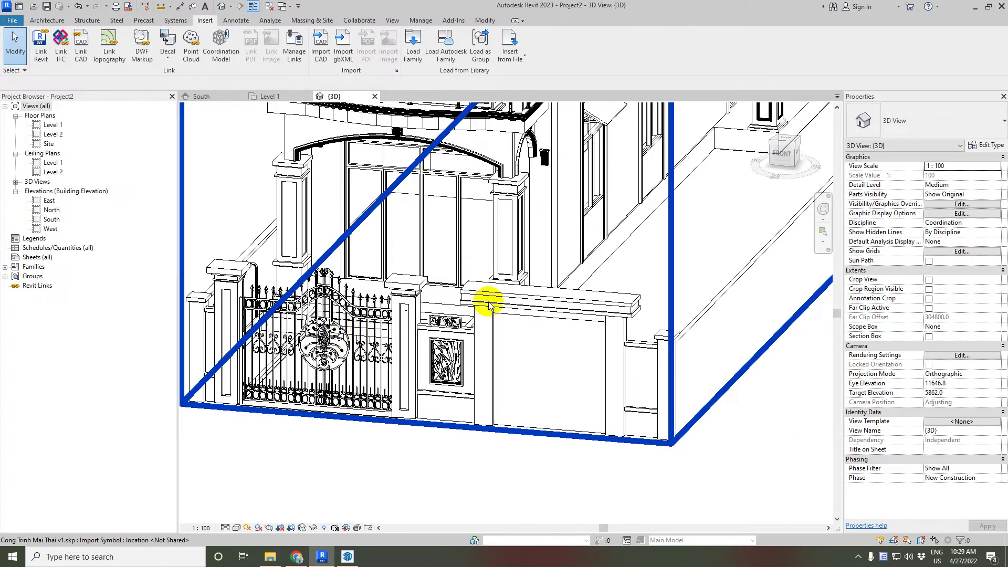
{"action": "scroll", "coordinate": [642, 315], "scroll_direction": "down", "scroll_amount": 4}
{"action": "scroll", "coordinate": [515, 360], "scroll_direction": "up", "scroll_amount": 2}
{"action": "scroll", "coordinate": [436, 288], "scroll_direction": "up", "scroll_amount": 5}
{"action": "middle_click_drag", "start_coordinate": [549, 336], "coordinate": [574, 292]}
{"action": "scroll", "coordinate": [450, 292], "scroll_direction": "down", "scroll_amount": 4}
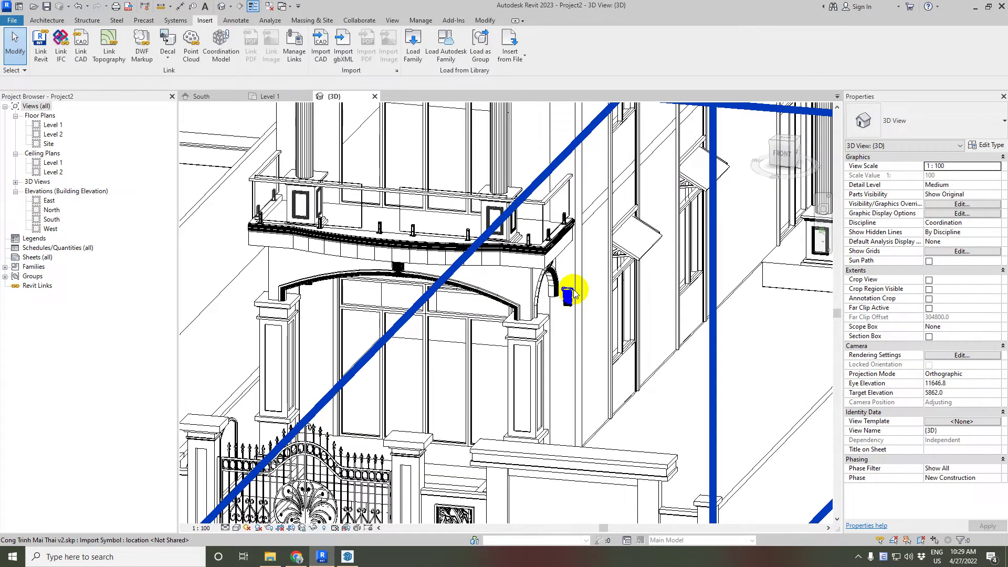
{"action": "scroll", "coordinate": [573, 292], "scroll_direction": "down", "scroll_amount": 4}
{"action": "scroll", "coordinate": [682, 286], "scroll_direction": "down", "scroll_amount": 3}
Step: Pan and orbit to frame both houses side by side at a new angle
{"action": "middle_click_drag", "start_coordinate": [682, 286], "coordinate": [629, 385]}
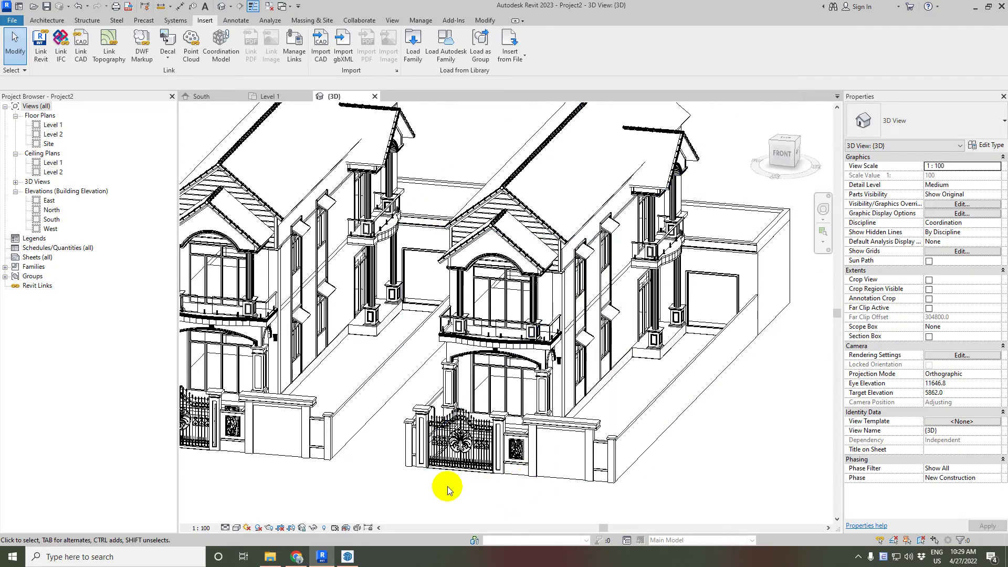
{"action": "scroll", "coordinate": [447, 489], "scroll_direction": "up", "scroll_amount": 3}
{"action": "scroll", "coordinate": [604, 416], "scroll_direction": "down", "scroll_amount": 5}
{"action": "middle_click_drag", "start_coordinate": [504, 383], "coordinate": [675, 407]}
{"action": "scroll", "coordinate": [630, 405], "scroll_direction": "up", "scroll_amount": 4}
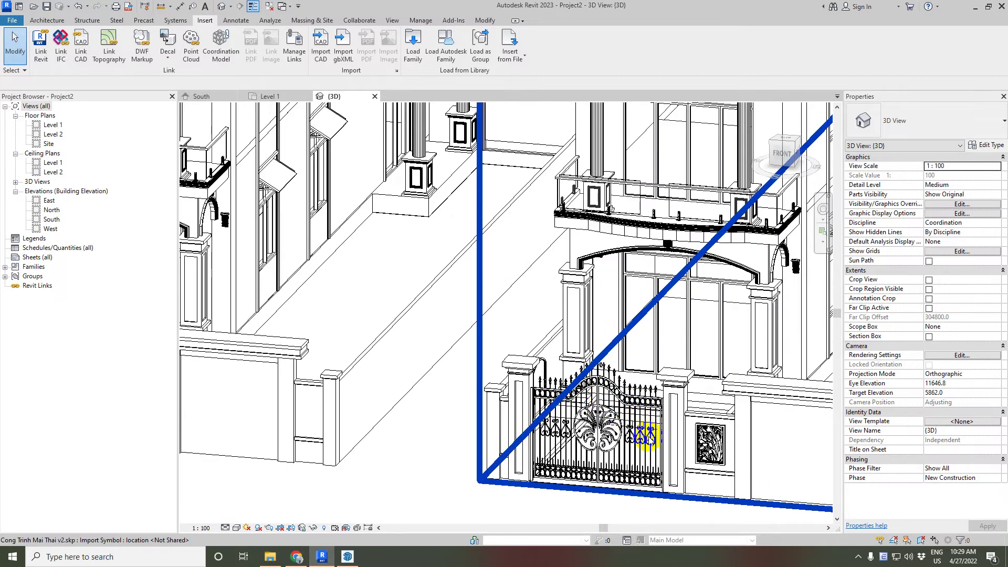
{"action": "scroll", "coordinate": [650, 441], "scroll_direction": "down", "scroll_amount": 5}
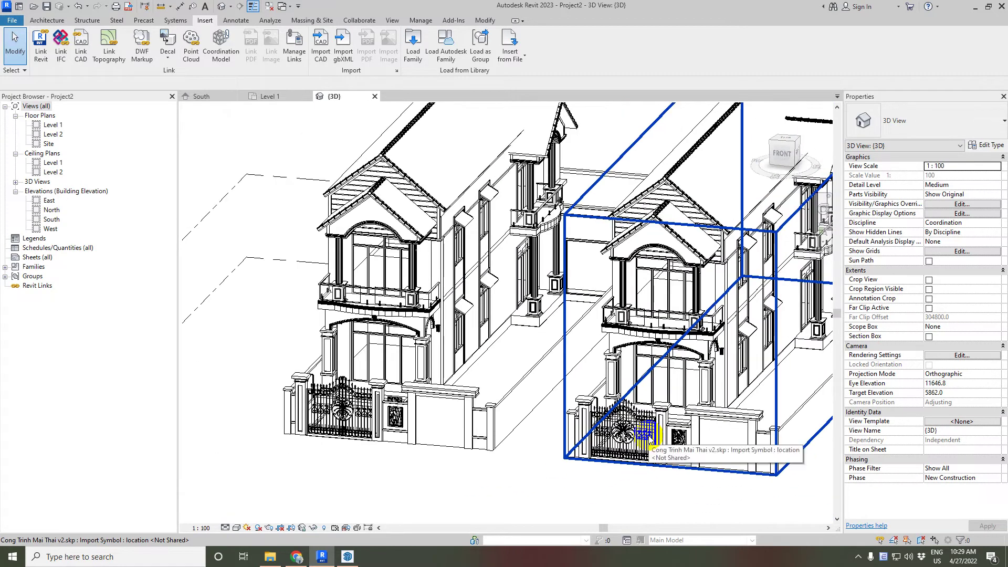
{"action": "middle_click_drag", "start_coordinate": [656, 436], "coordinate": [641, 402], "text": "shift"}
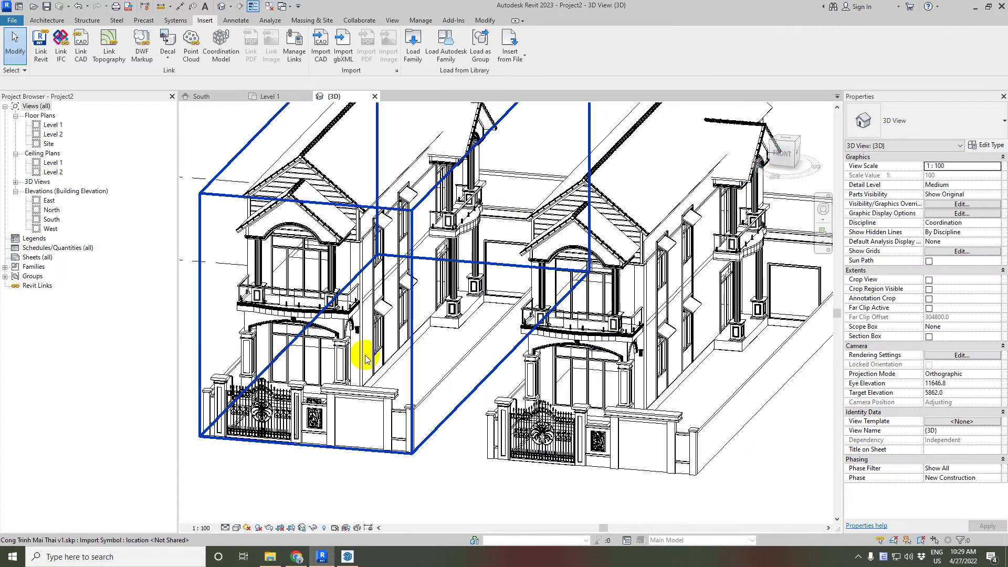
{"action": "middle_click_drag", "start_coordinate": [747, 404], "coordinate": [685, 433]}
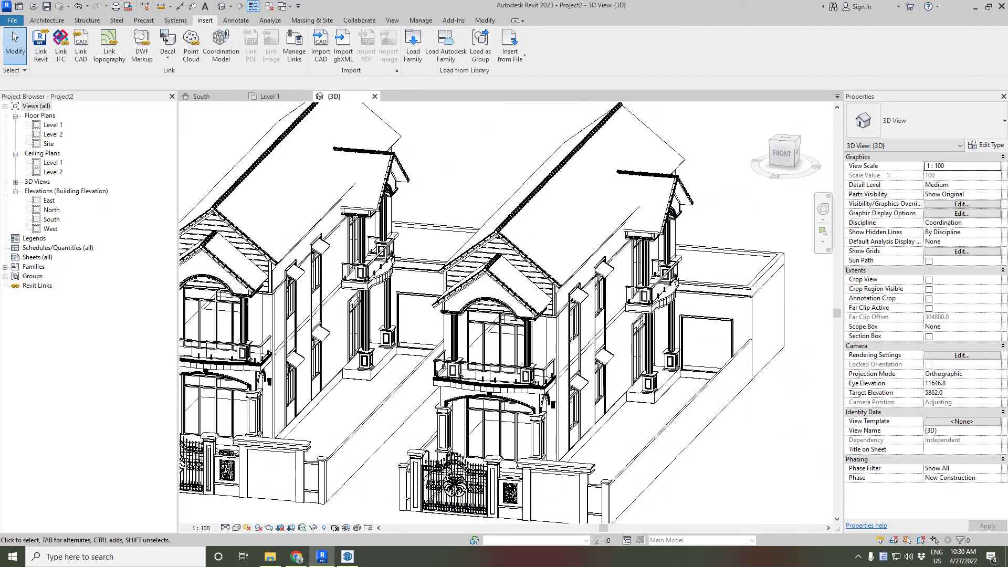